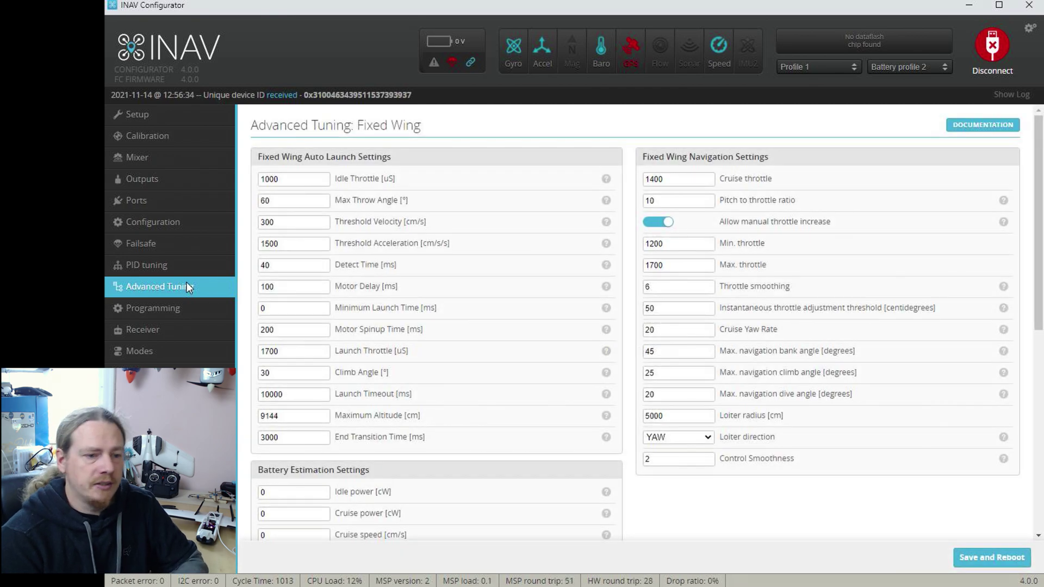
# Examine the options for RTH altitude mode and Climb before RTH in the generic RTH settings.
pyautogui.moveTo(1042, 234); pyautogui.dragTo(1040, 421)
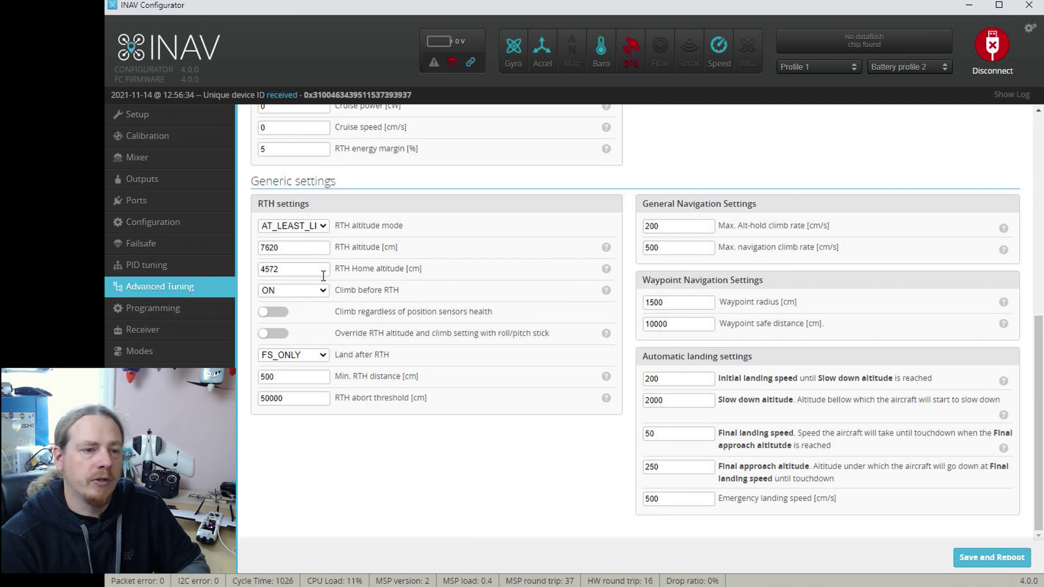
pyautogui.click(322, 227)
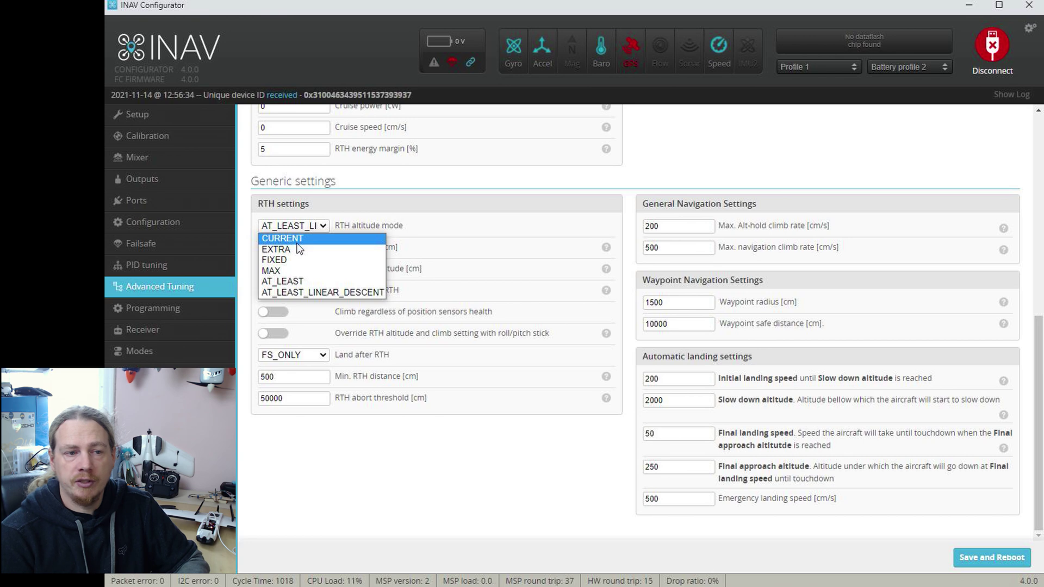
pyautogui.click(292, 291)
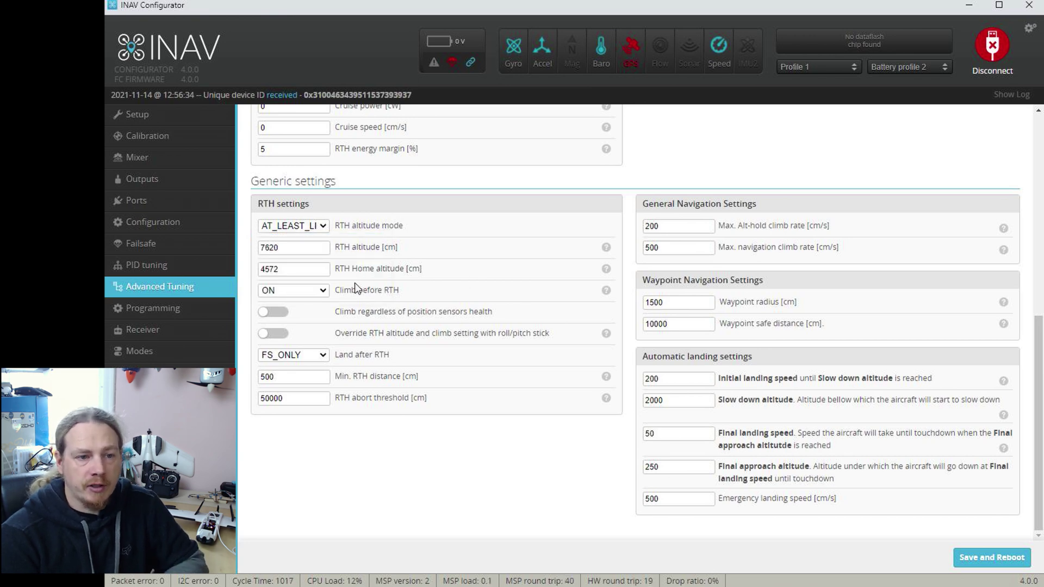
pyautogui.moveTo(414, 297); pyautogui.dragTo(343, 290)
pyautogui.click(290, 294)
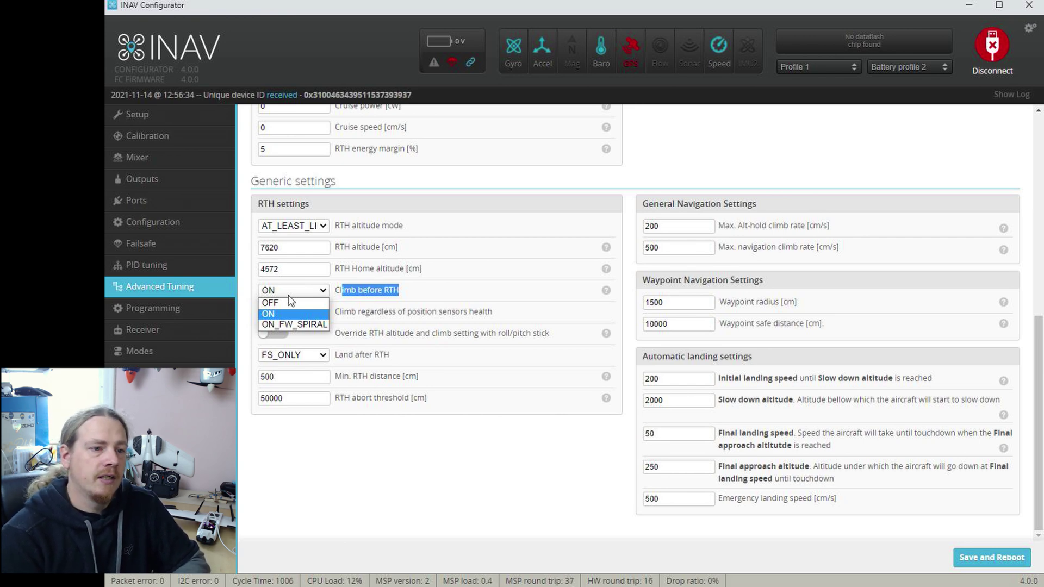
pyautogui.click(469, 266)
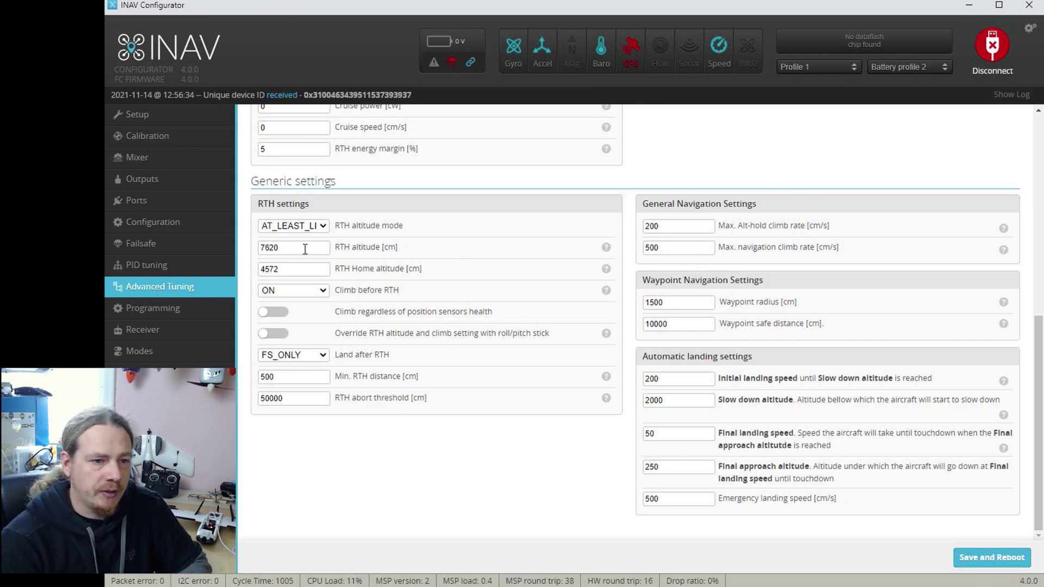
# Examine the RTH altitude and RTH Home altitude values together with the available RTH altitude modes, keeping AT_LEAST_LINEAR_DESCENT.
pyautogui.doubleClick(274, 248)
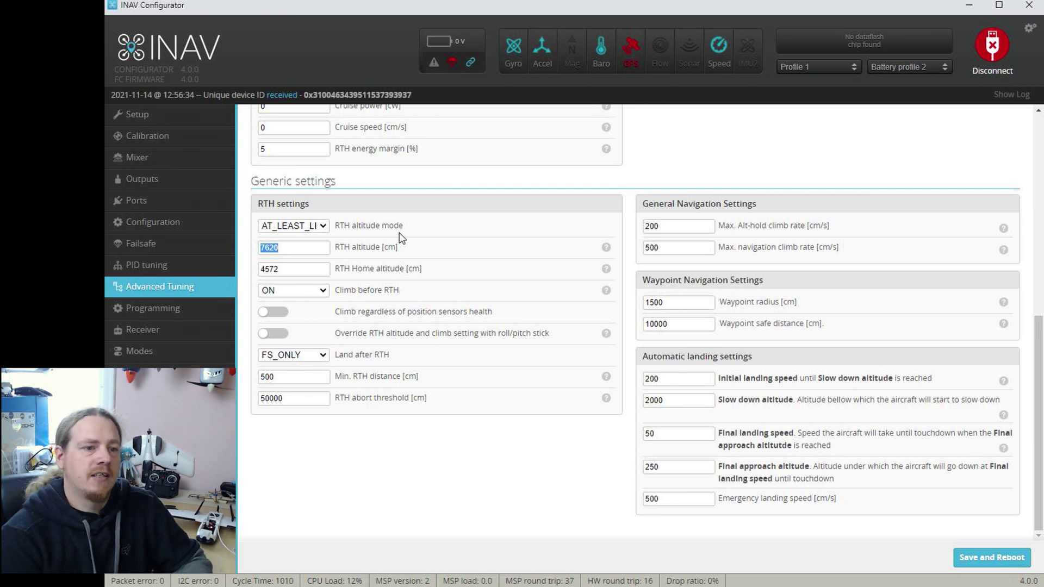
pyautogui.doubleClick(274, 268)
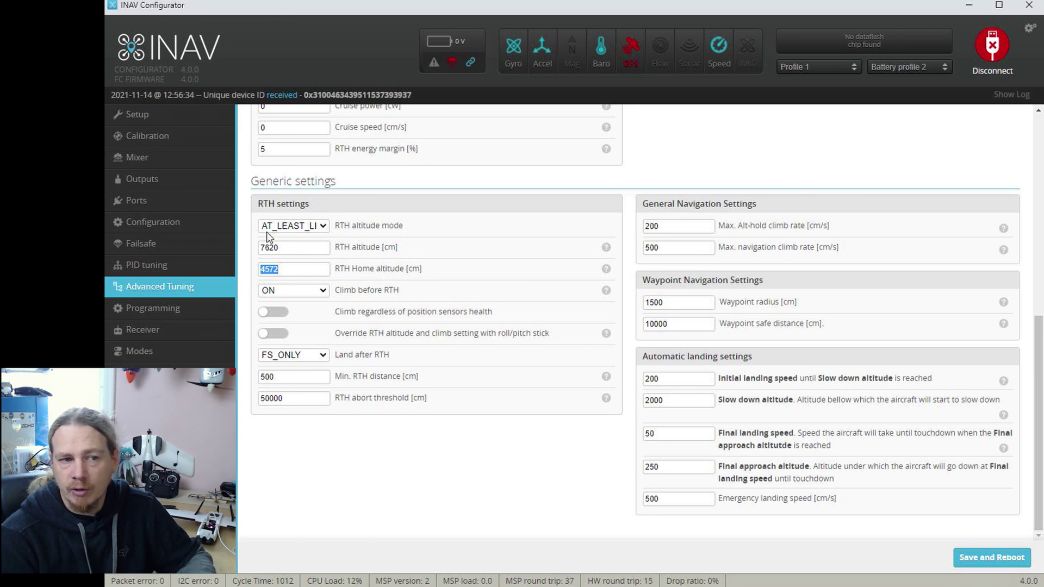
pyautogui.click(304, 225)
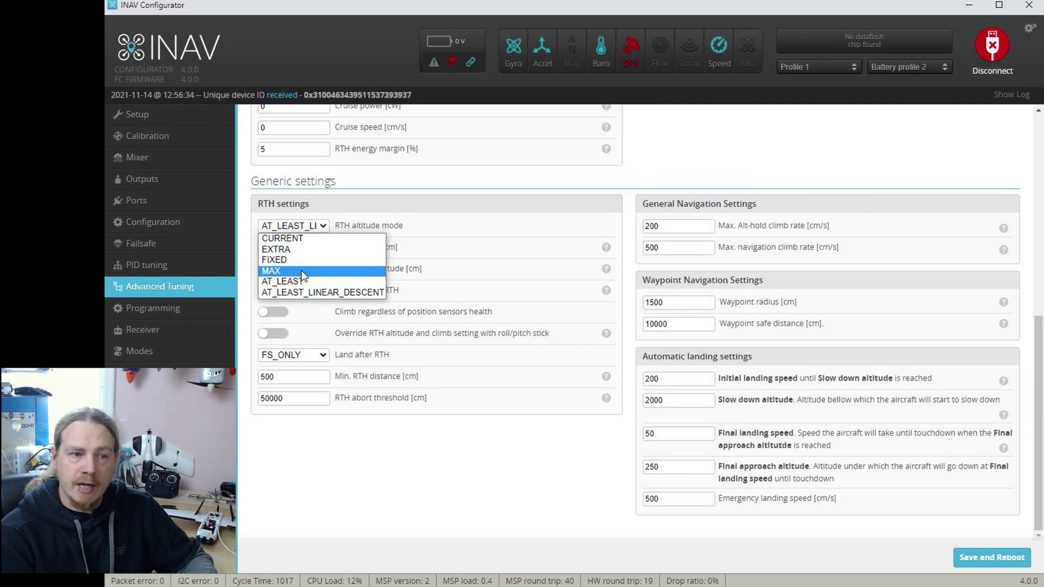
pyautogui.click(494, 259)
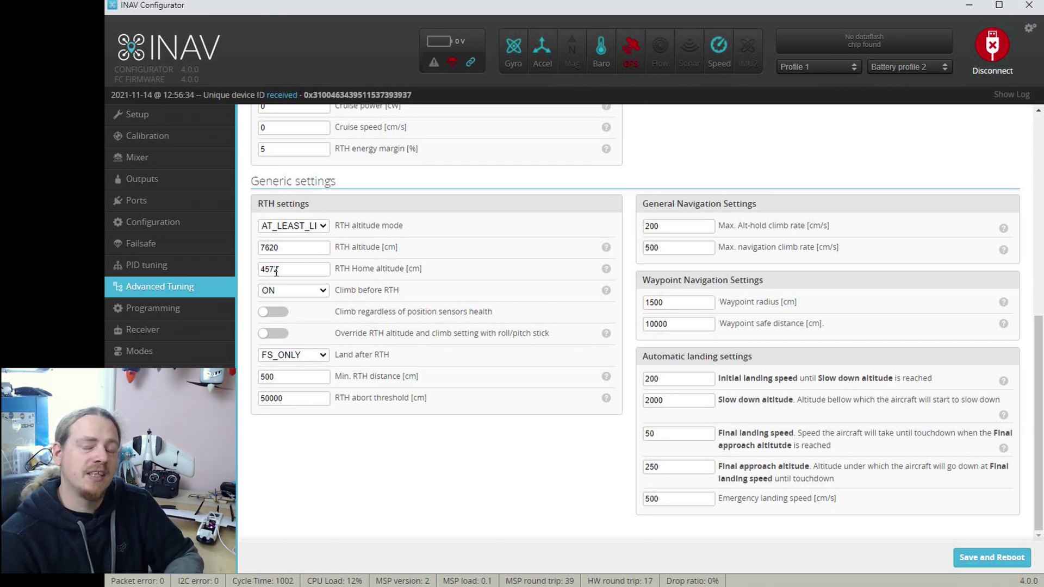
pyautogui.click(322, 226)
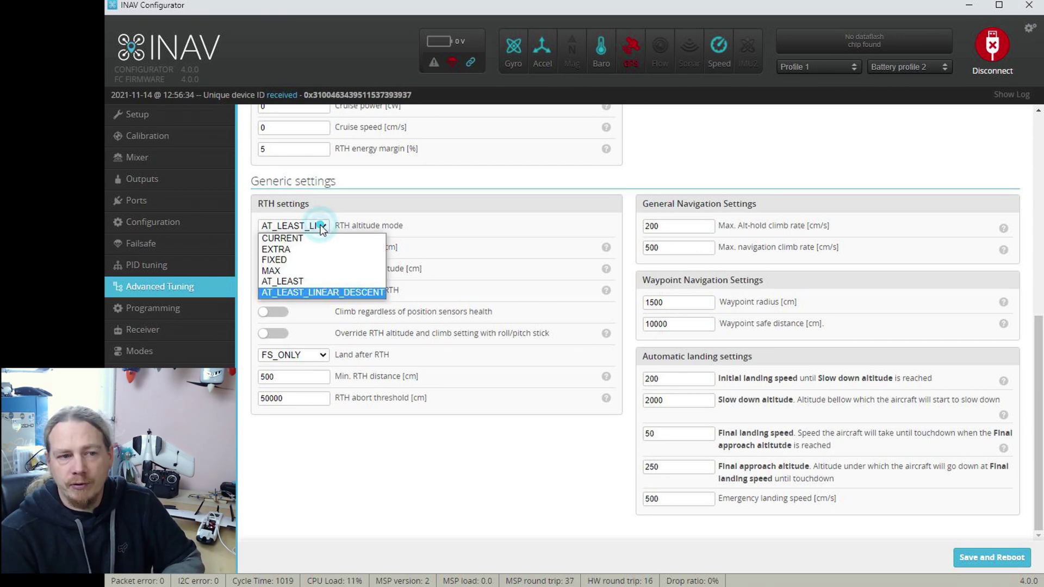
pyautogui.click(338, 293)
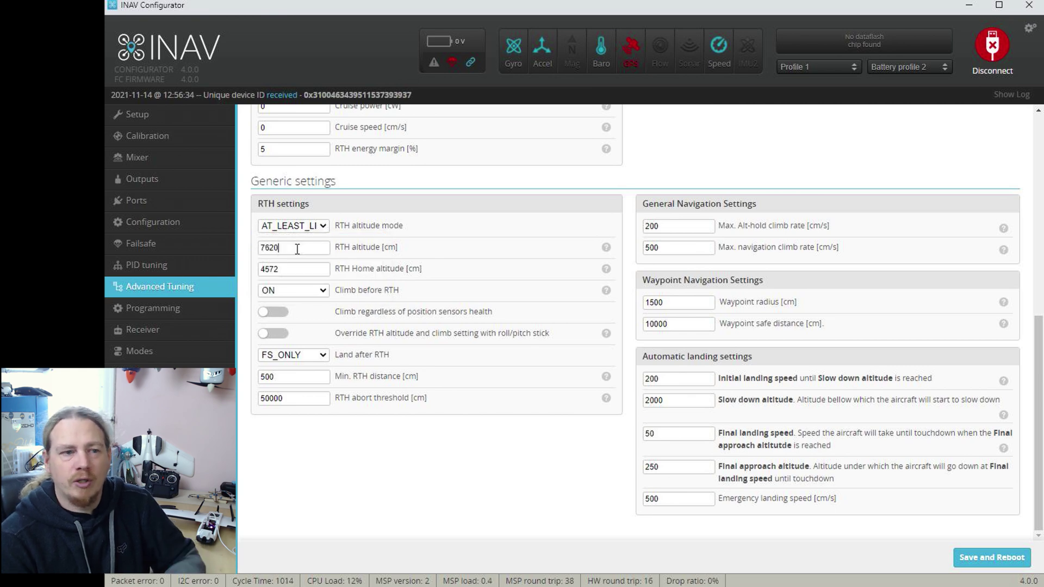
pyautogui.click(302, 269)
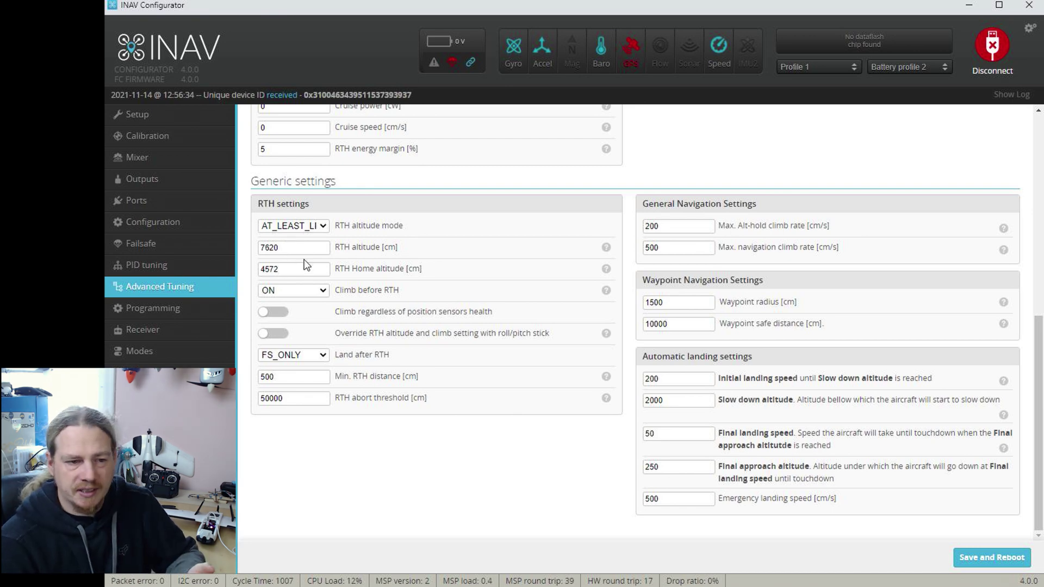
# Review the Land after RTH options, the minimum RTH distance and the RTH abort threshold.
pyautogui.click(318, 354)
pyautogui.click(317, 353)
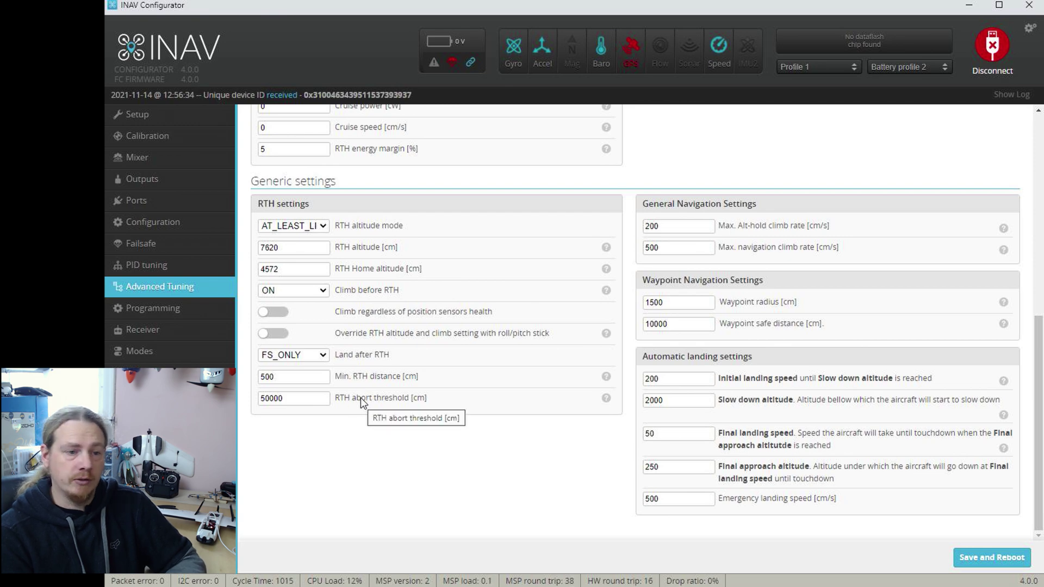
pyautogui.click(309, 378)
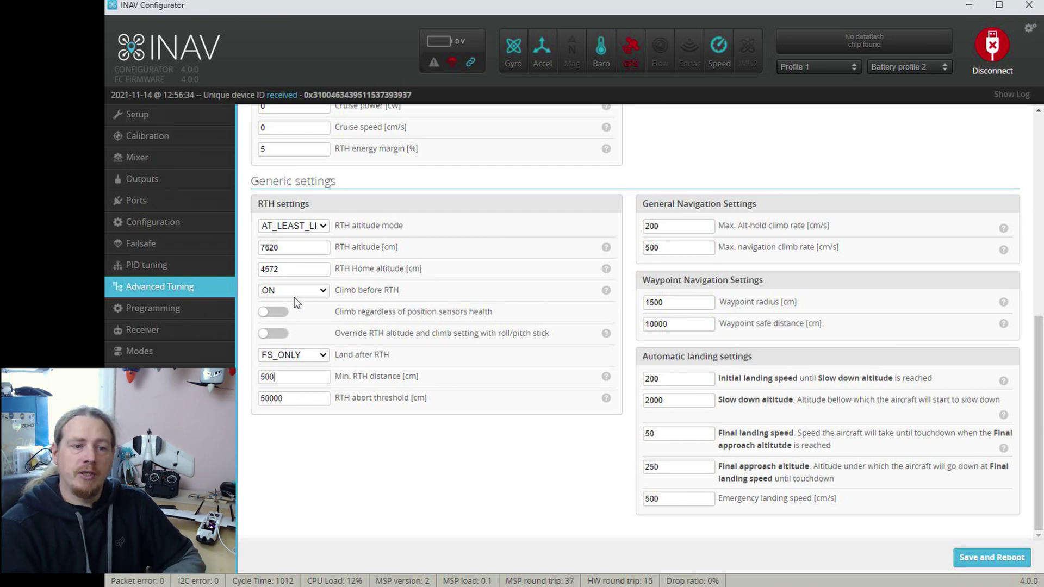
pyautogui.doubleClick(291, 400)
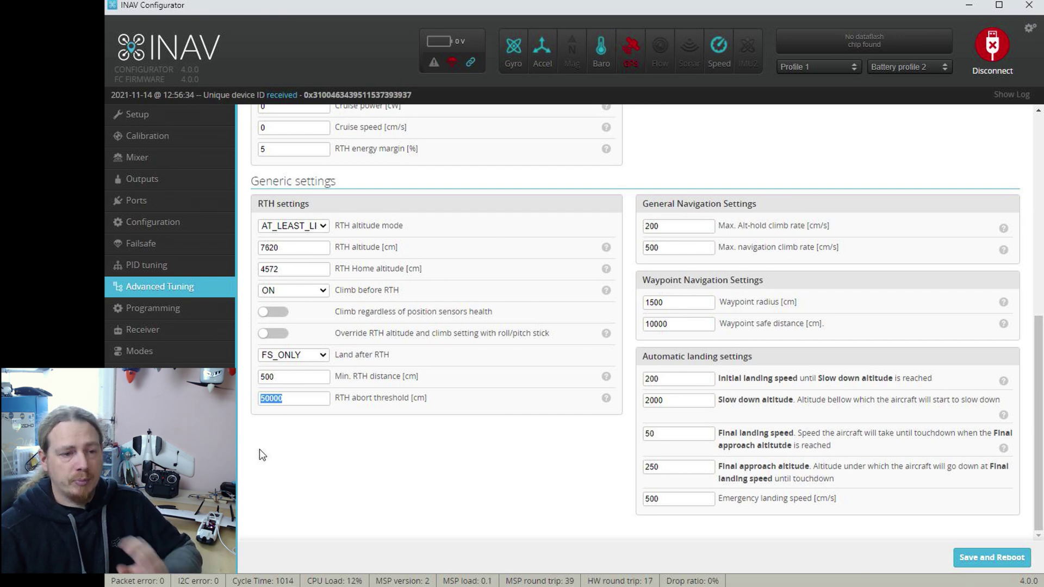
pyautogui.click(299, 403)
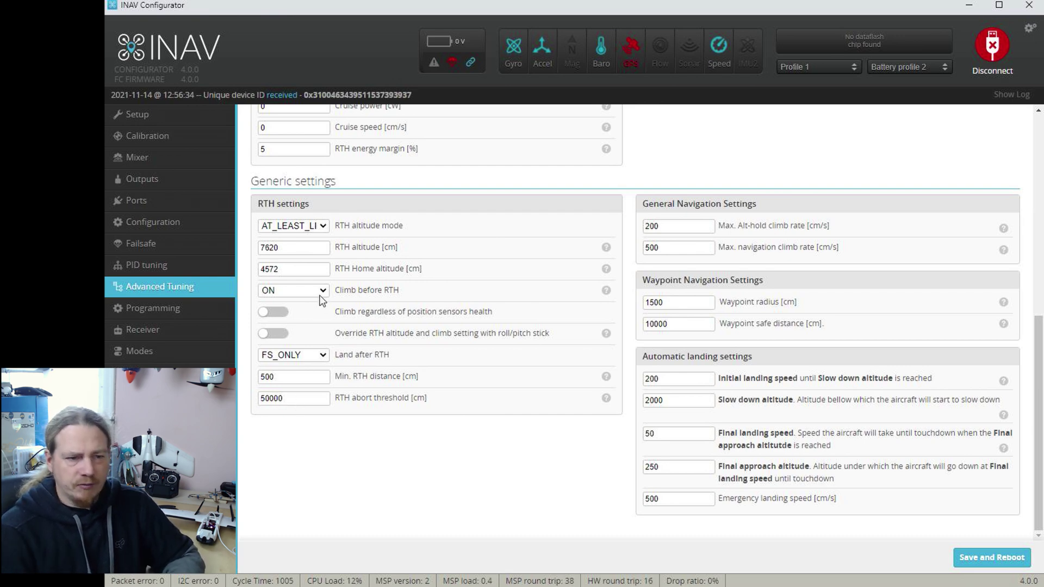
# Review the Climb before RTH options again, including ON_FW_SPIRAL, and the roll/pitch stick override setting.
pyautogui.click(298, 292)
pyautogui.click(348, 296)
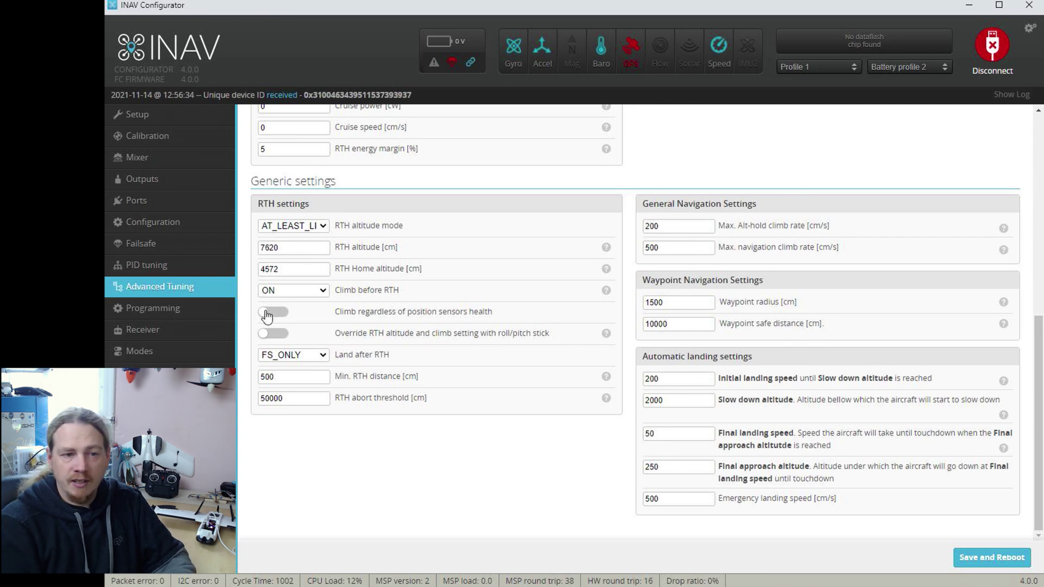
pyautogui.click(324, 291)
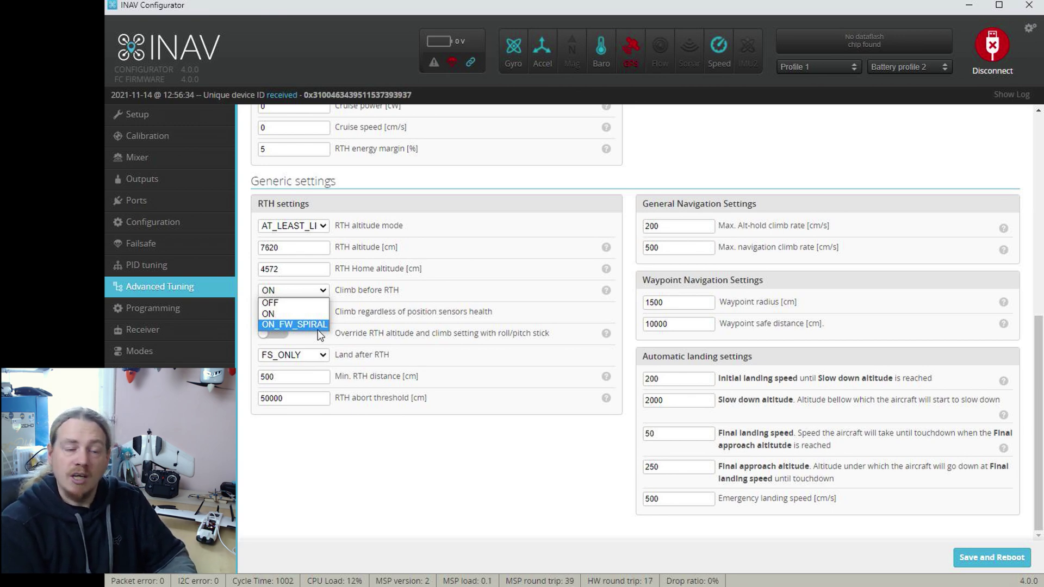
pyautogui.click(490, 403)
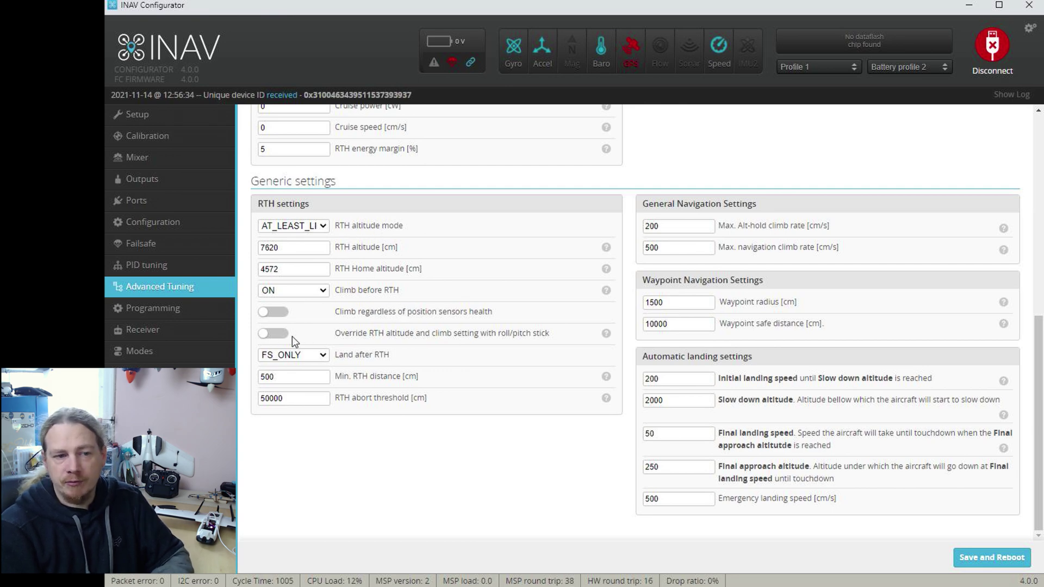
pyautogui.moveTo(607, 335)
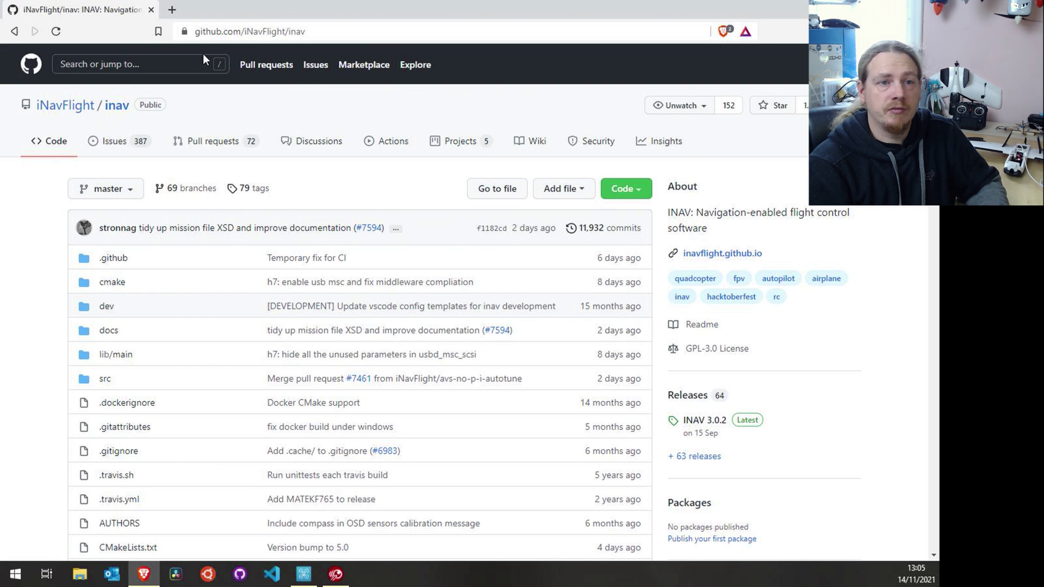
# In the browser, open the INAV wiki's iNav Return to Home page from the GitHub repository and read about its altitude modes.
pyautogui.click(536, 147)
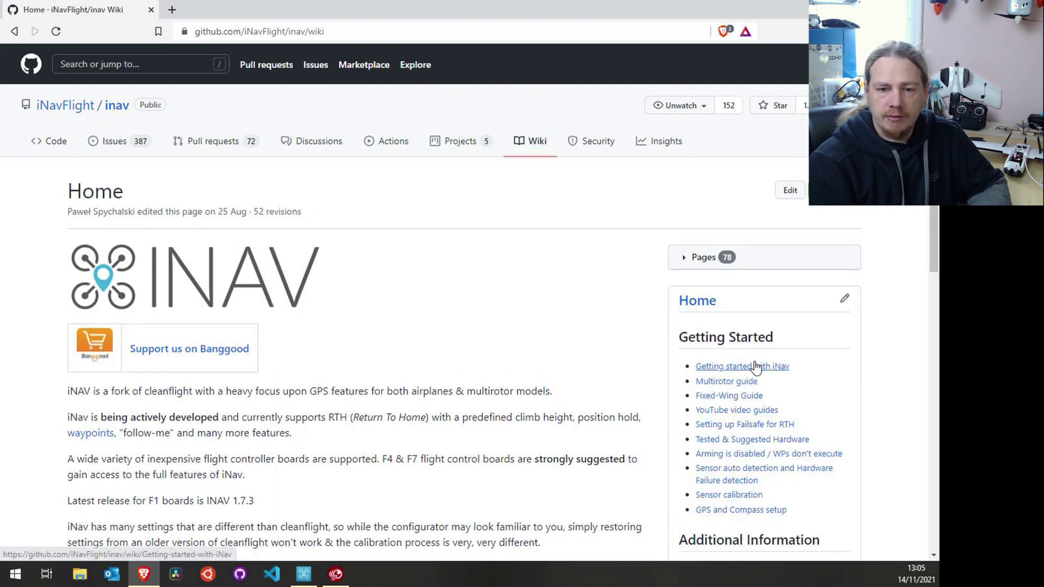
pyautogui.scroll(-3, 756, 368)
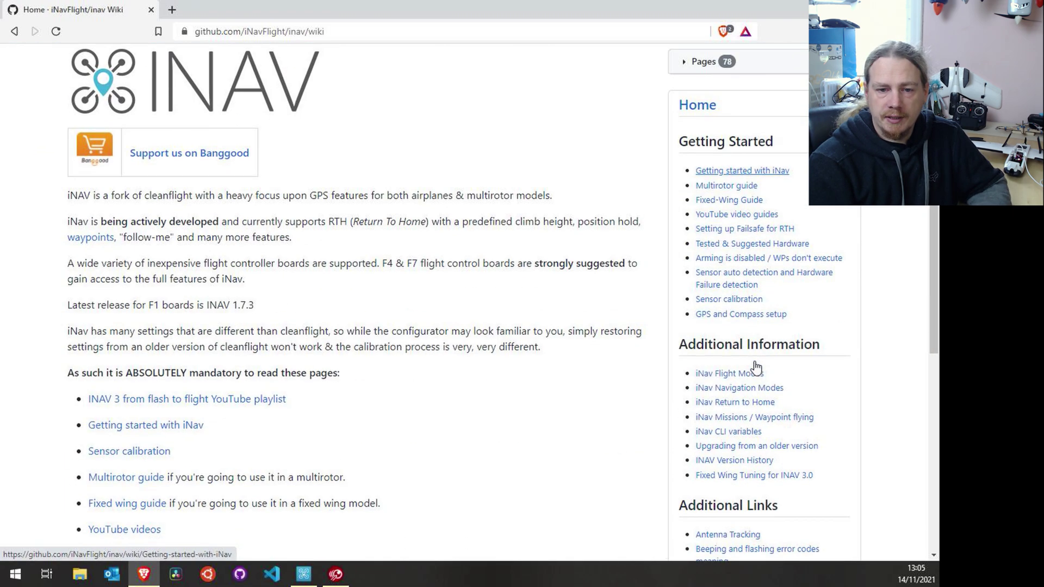
pyautogui.click(736, 404)
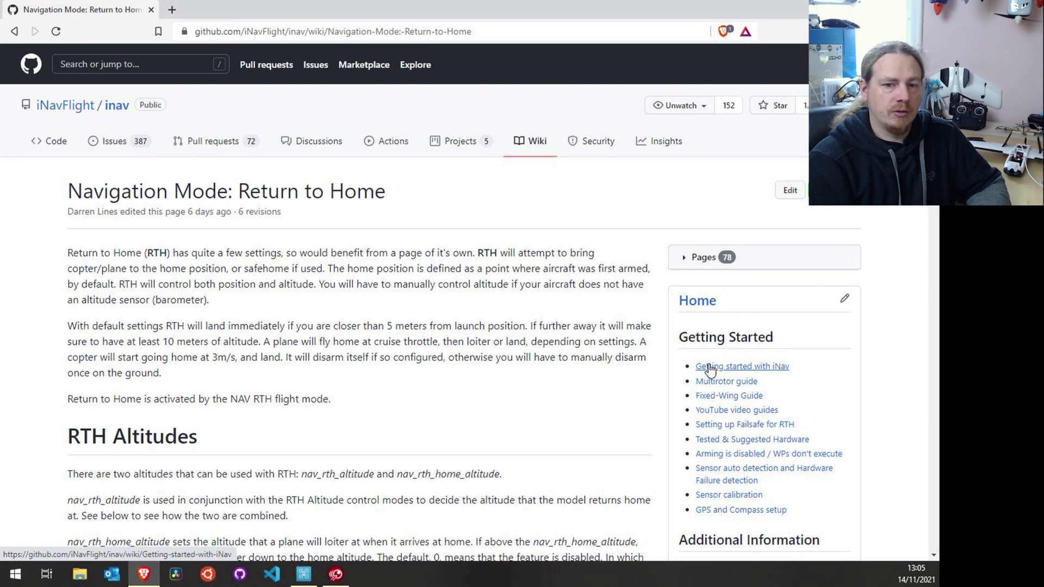
pyautogui.scroll(-1, 462, 367)
pyautogui.scroll(-2, 469, 343)
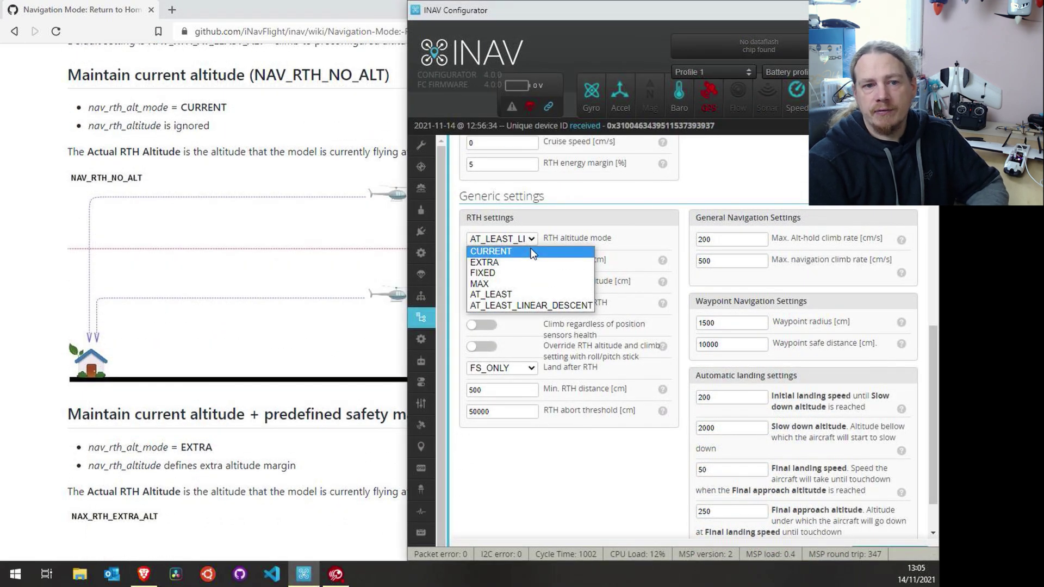
# Set the RTH altitude mode to CURRENT and fit the wiki page and the configurator side by side.
pyautogui.click(531, 250)
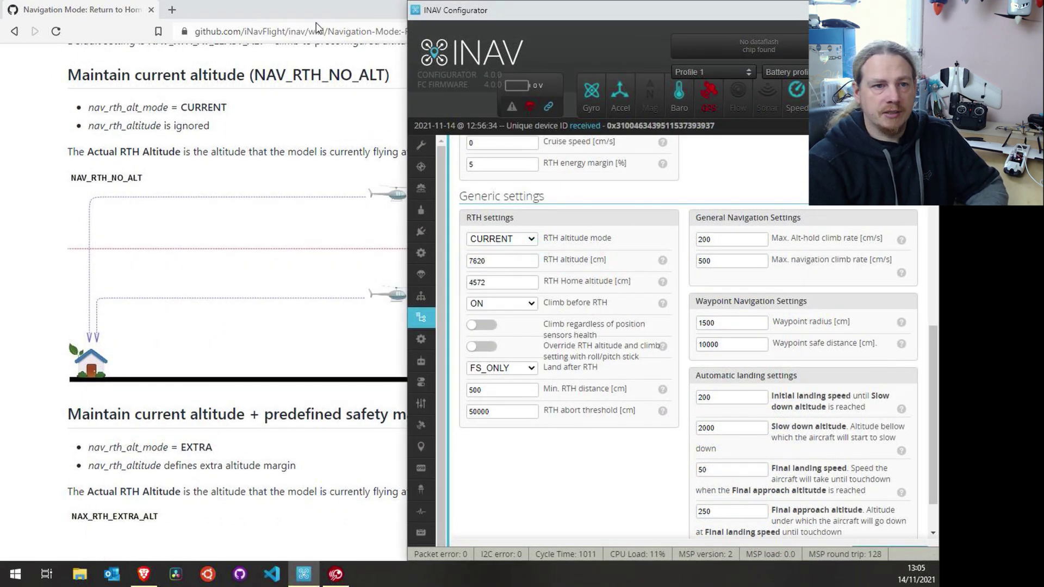
pyautogui.click(335, 8)
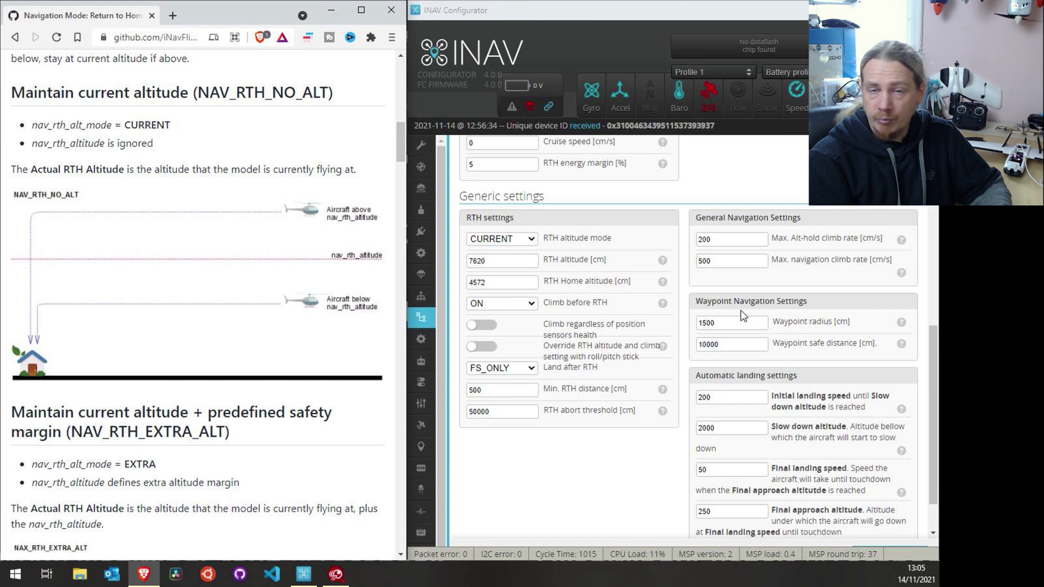
pyautogui.click(495, 259)
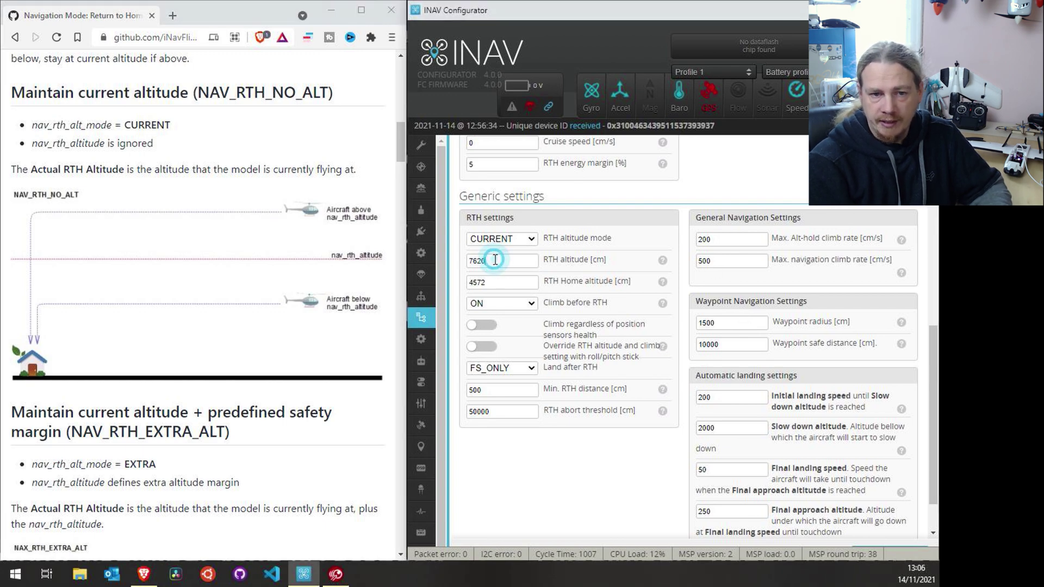
pyautogui.moveTo(402, 253); pyautogui.dragTo(416, 253)
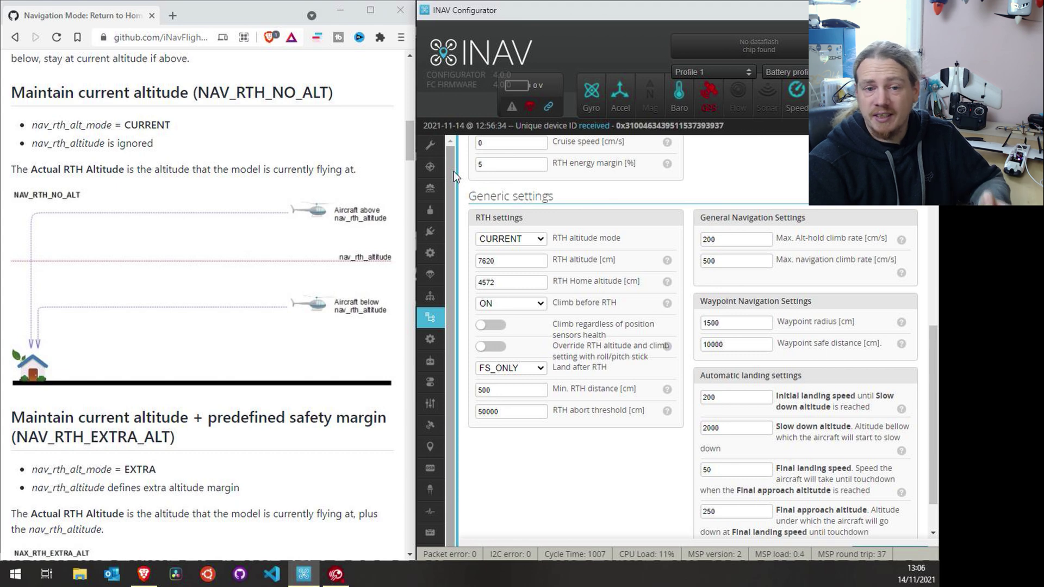
# Set the RTH altitude mode to EXTRA and compare the RTH altitude field with the wiki's predefined safety margin section.
pyautogui.click(543, 239)
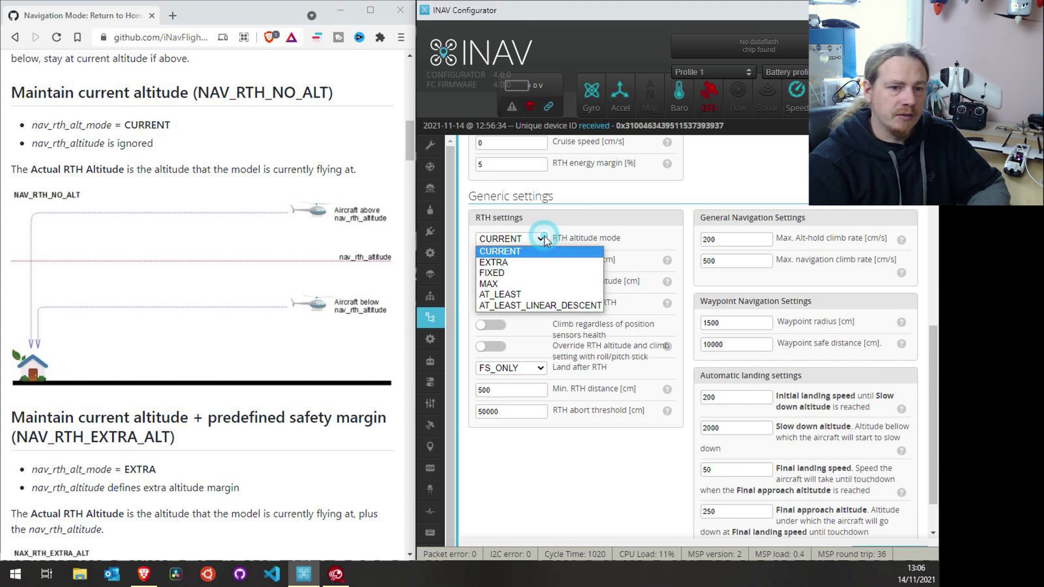
pyautogui.click(523, 265)
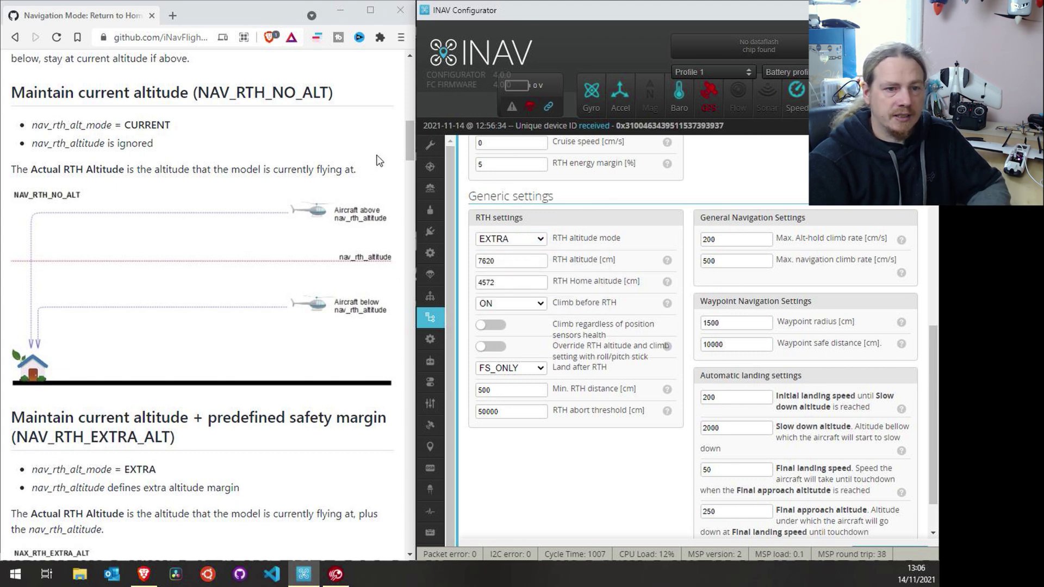
pyautogui.moveTo(407, 142); pyautogui.dragTo(417, 166)
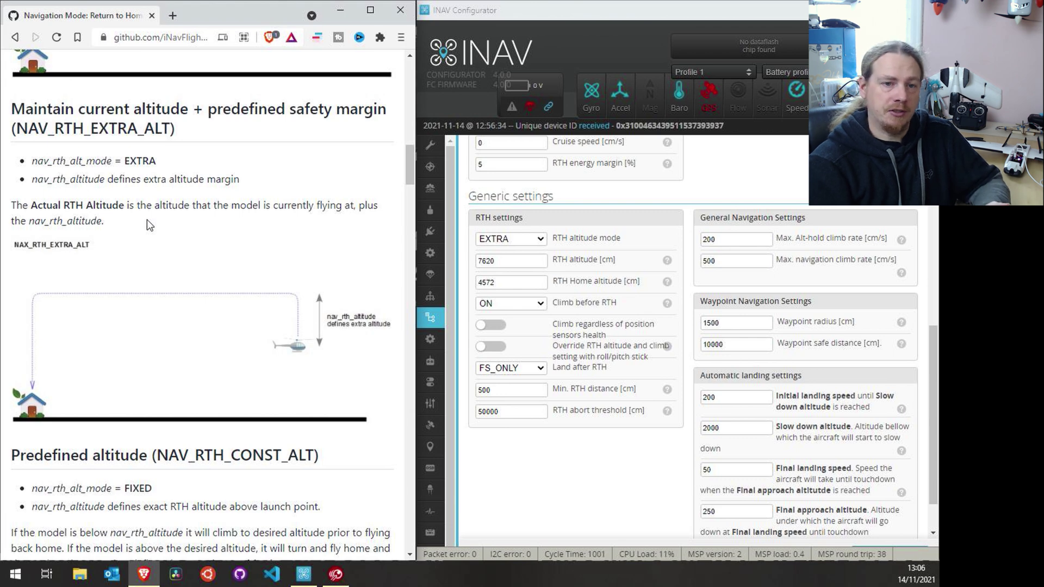
pyautogui.doubleClick(499, 261)
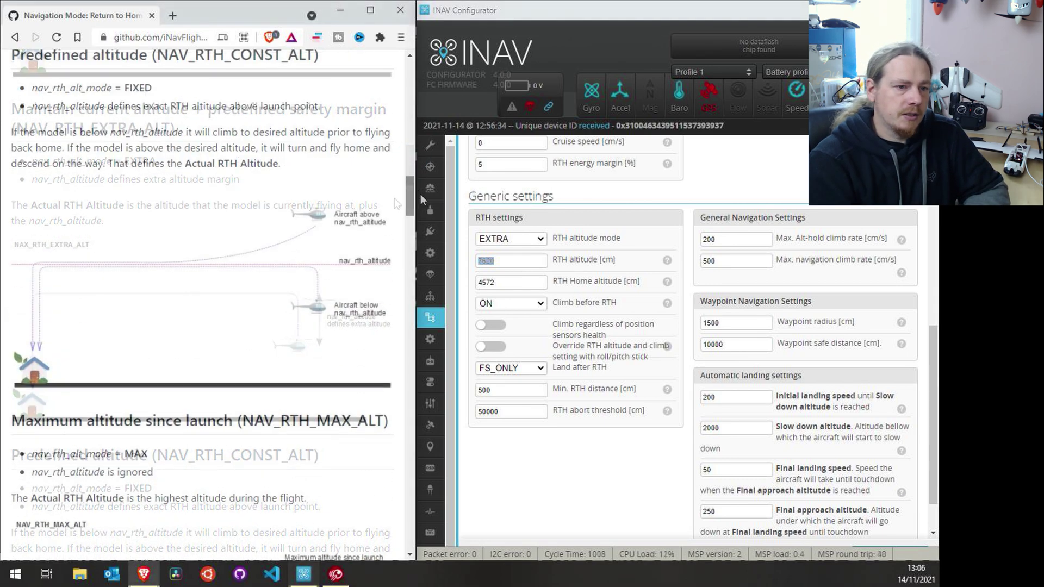
# Set the RTH altitude mode to FIXED, with the wiki's Predefined altitude section shown alongside.
pyautogui.moveTo(420, 194); pyautogui.dragTo(421, 189)
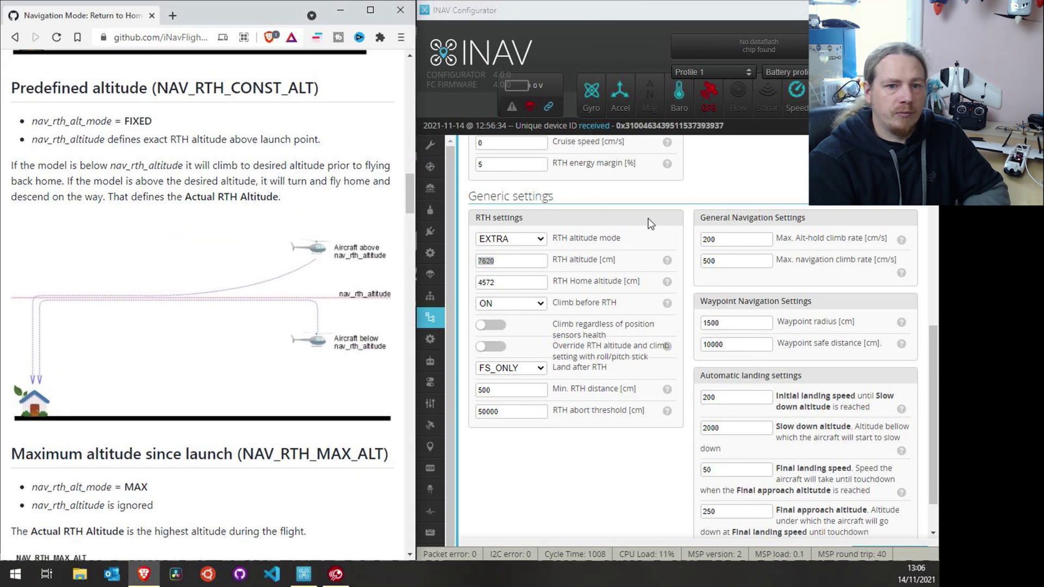
pyautogui.click(543, 240)
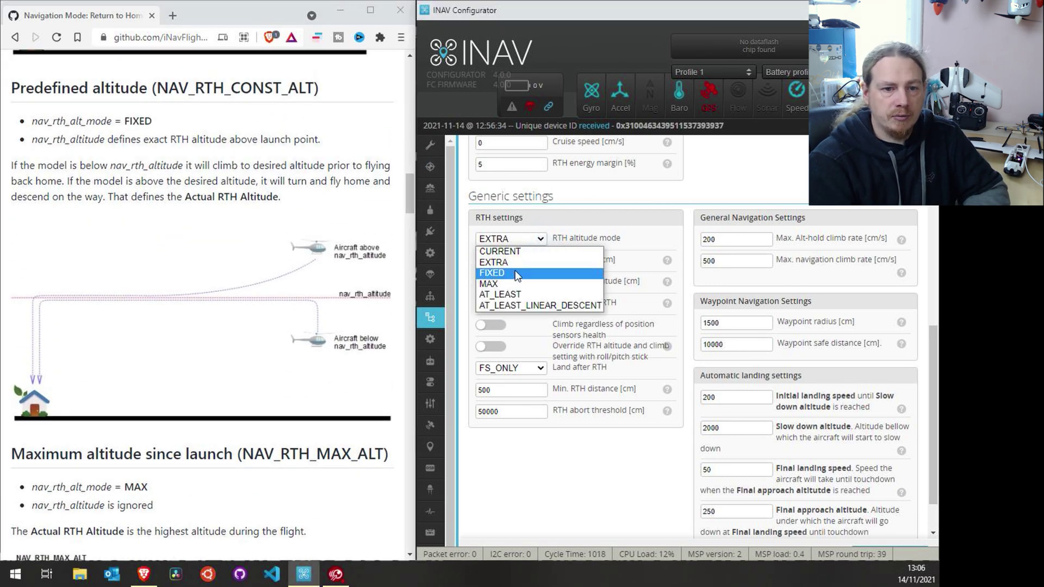
pyautogui.click(514, 272)
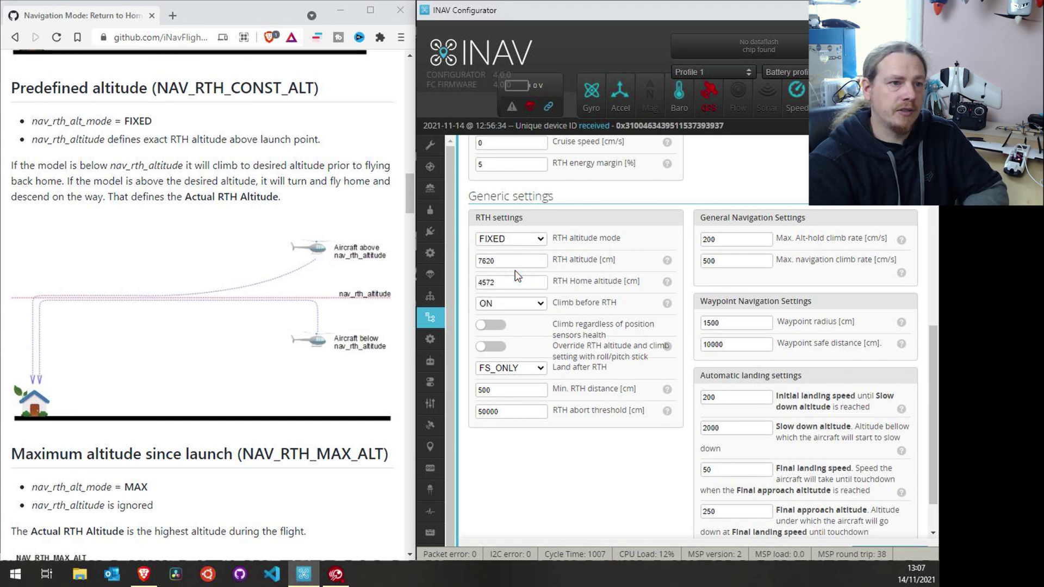
# Compare the wiki's Predefined altitude description for FIXED mode with the configurator's RTH altitude field.
pyautogui.click(123, 121)
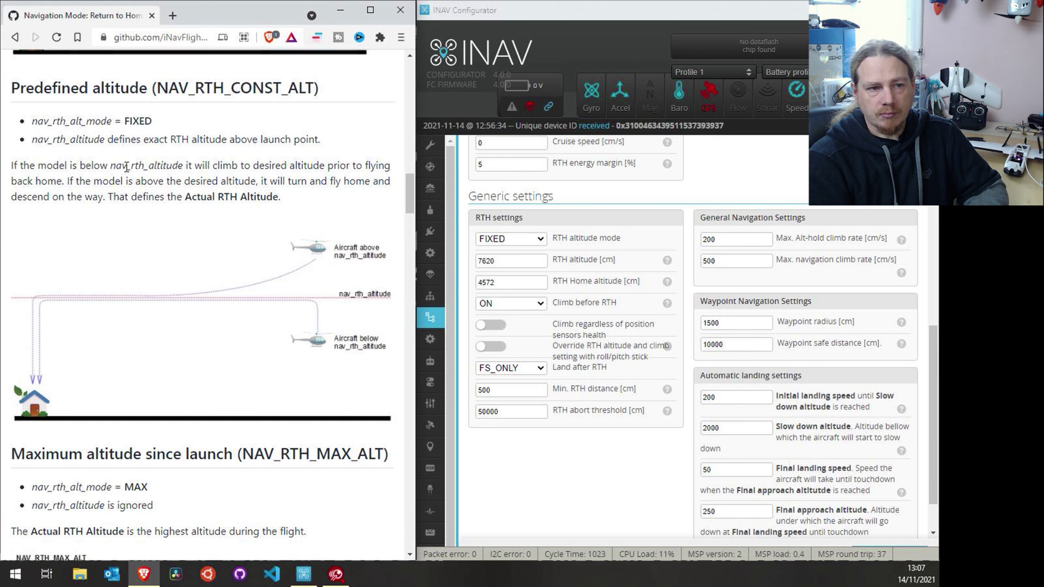
pyautogui.doubleClick(510, 259)
pyautogui.click(500, 262)
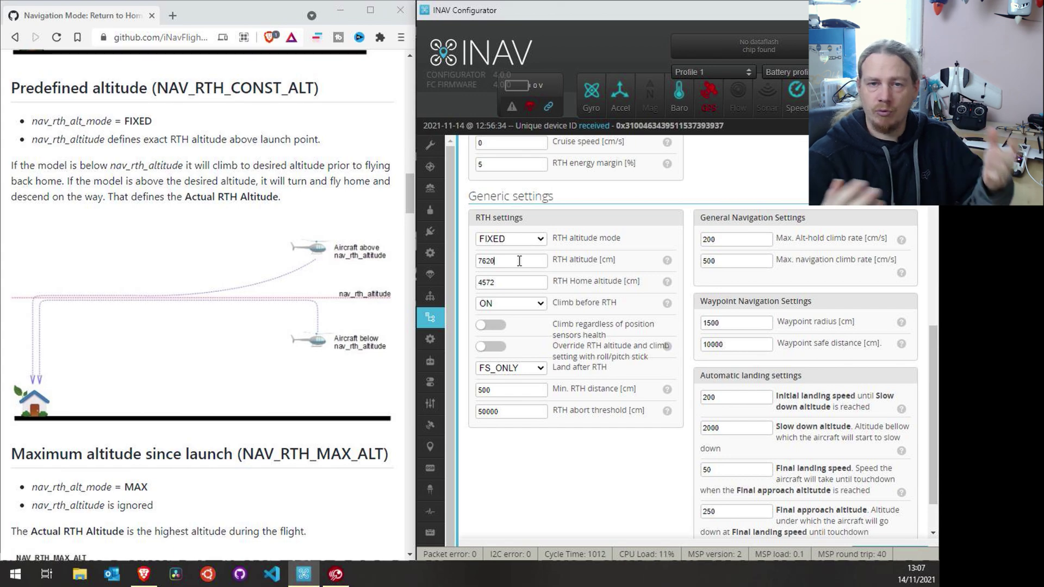
# Set the RTH altitude mode to MAX and compare the RTH altitude field with the wiki's Maximum altitude since launch section.
pyautogui.moveTo(413, 196); pyautogui.dragTo(423, 228)
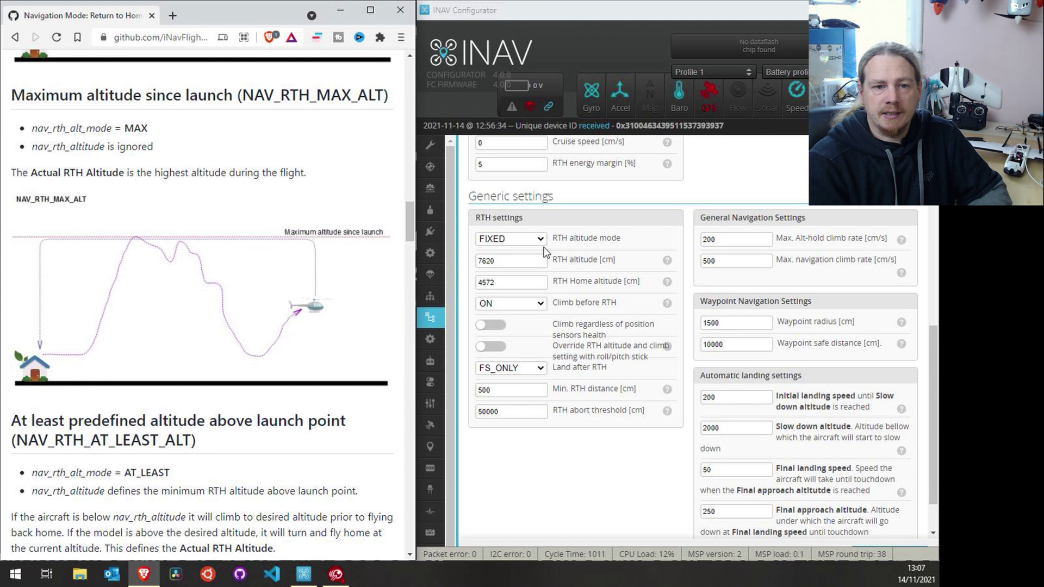
pyautogui.click(525, 239)
pyautogui.click(513, 280)
pyautogui.click(514, 261)
pyautogui.moveTo(506, 260); pyautogui.dragTo(478, 262)
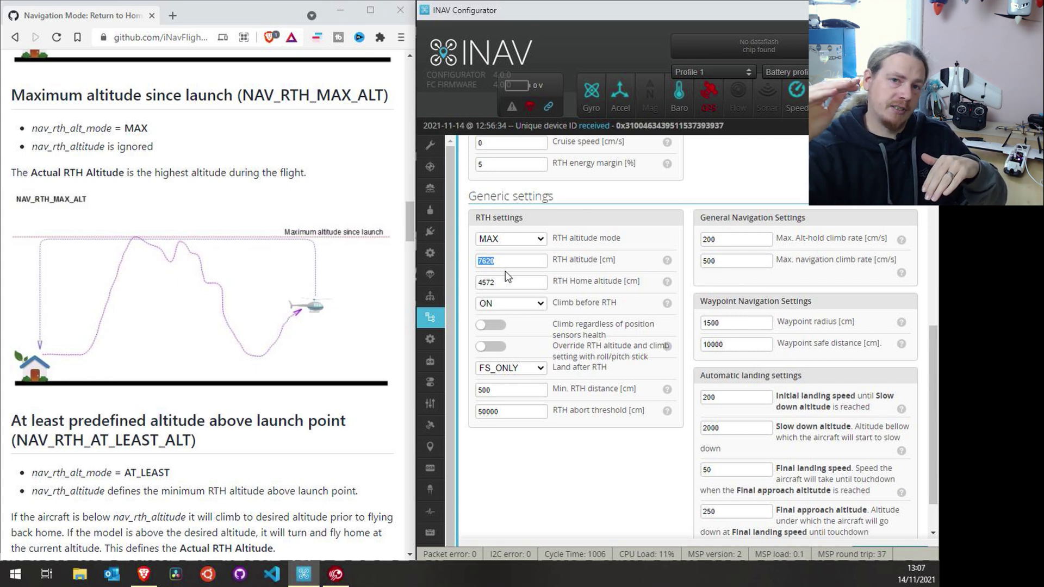
pyautogui.click(510, 262)
pyautogui.doubleClick(497, 255)
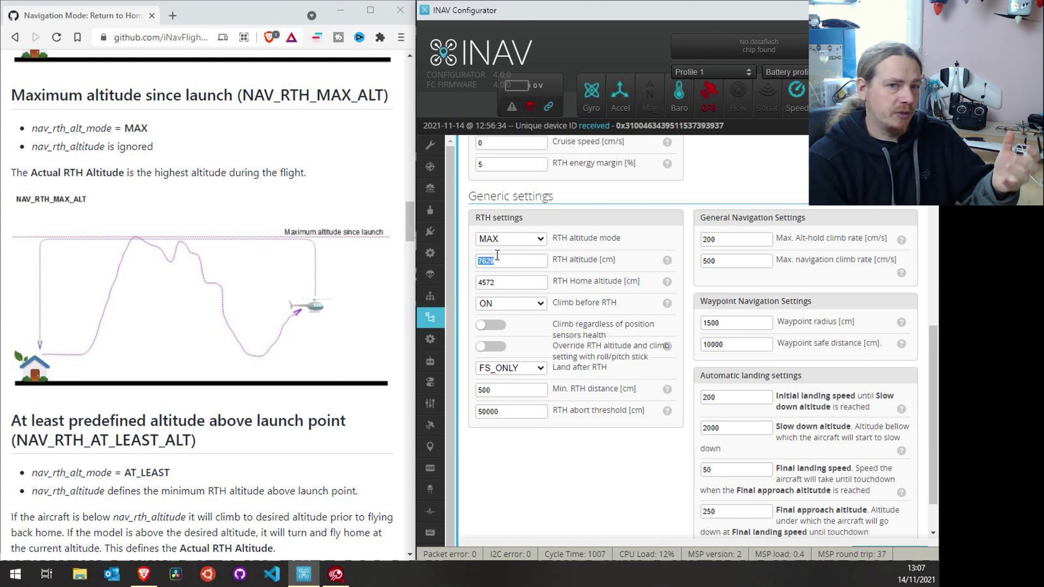
pyautogui.click(502, 261)
pyautogui.doubleClick(496, 261)
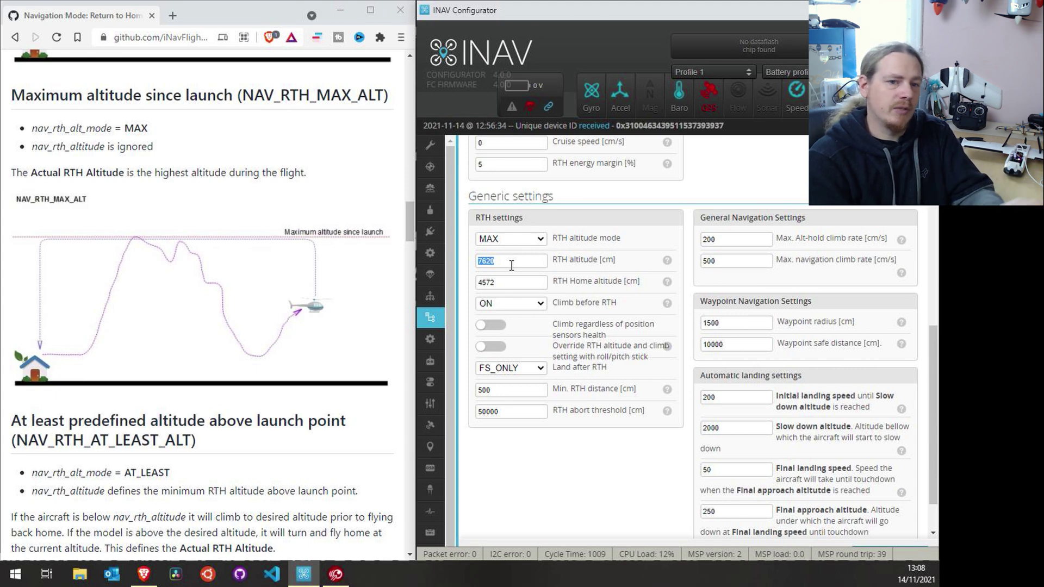
pyautogui.click(503, 262)
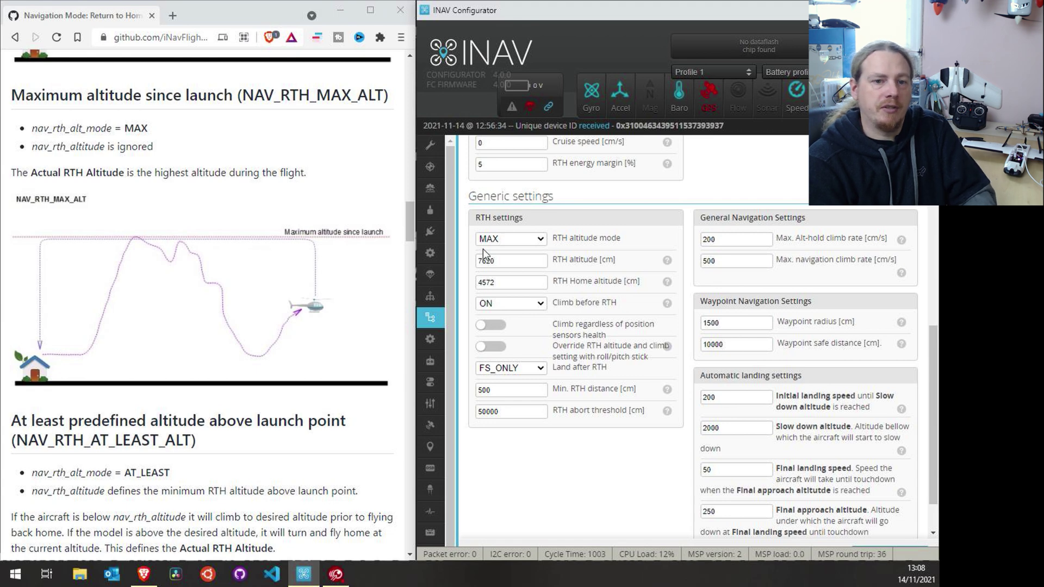
pyautogui.doubleClick(512, 259)
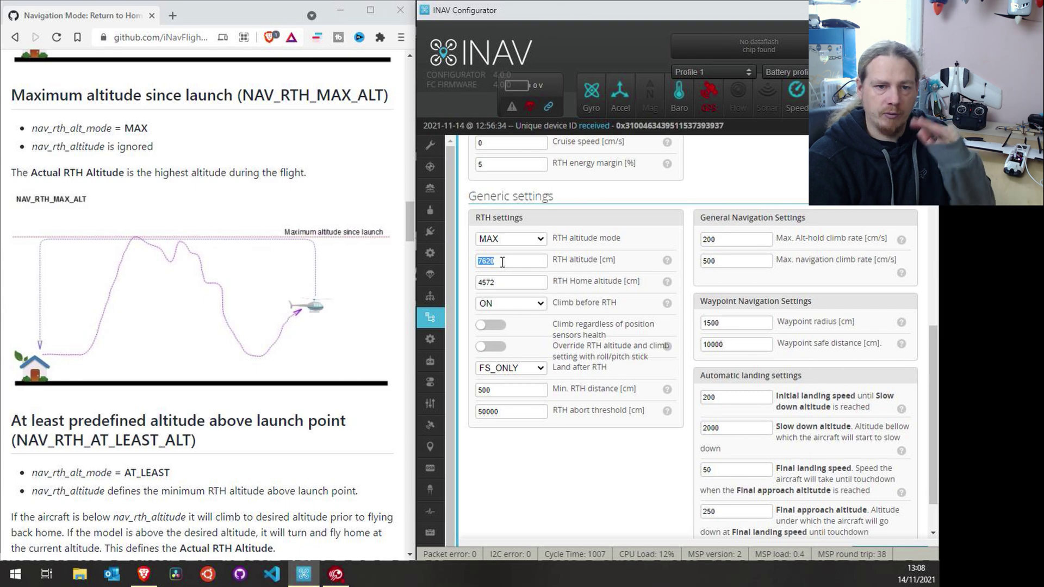
# Set the RTH altitude mode to AT_LEAST, with the wiki's At least predefined altitude above launch point section shown alongside.
pyautogui.moveTo(411, 219); pyautogui.dragTo(413, 250)
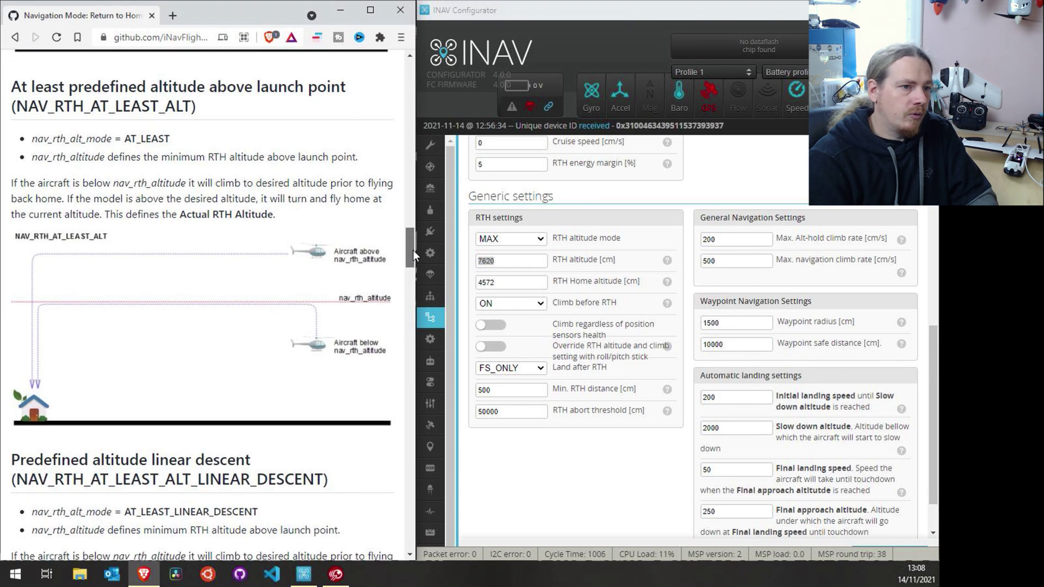
pyautogui.click(540, 239)
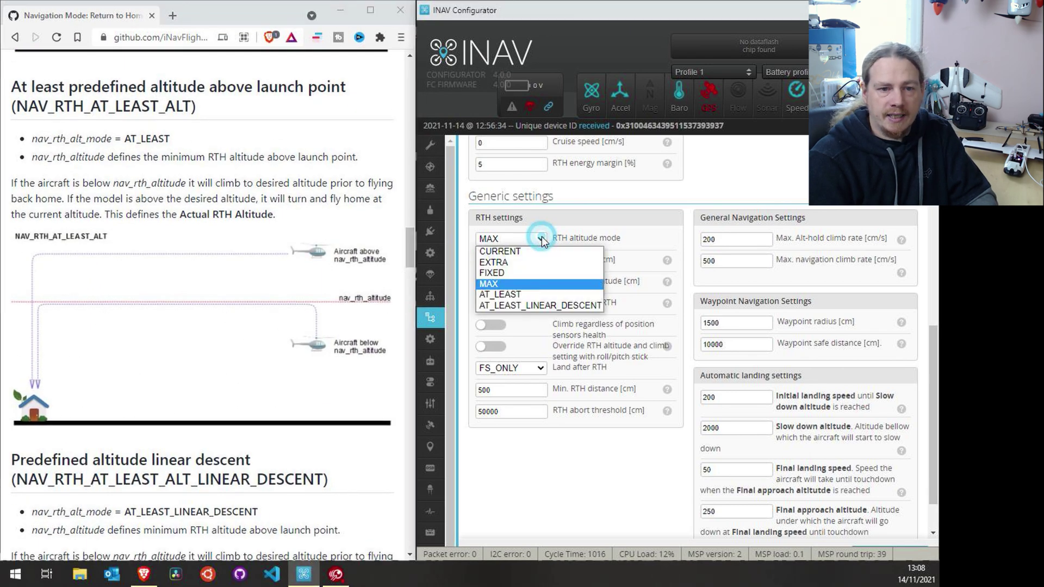
pyautogui.click(515, 295)
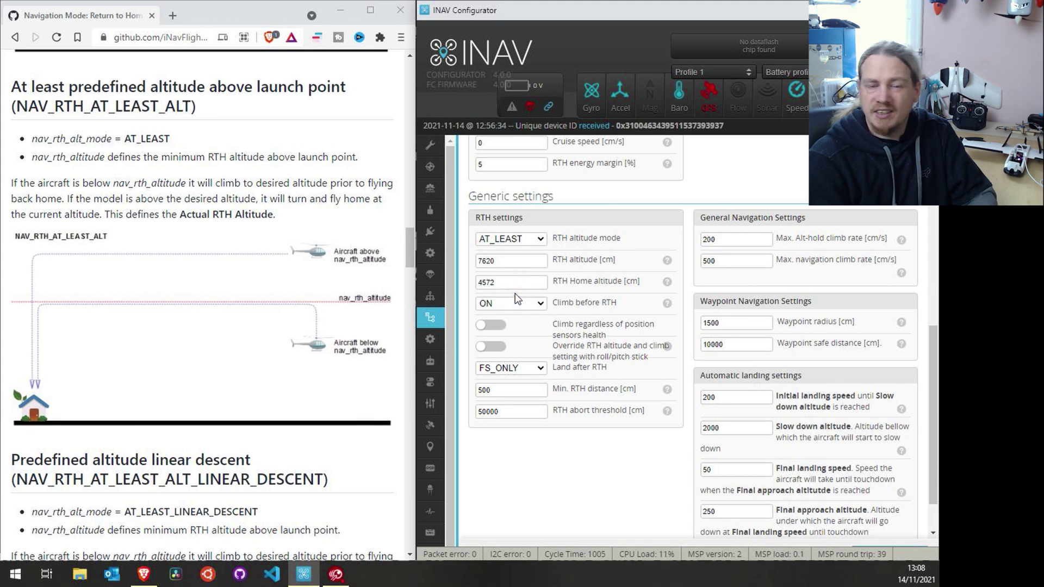
pyautogui.click(511, 259)
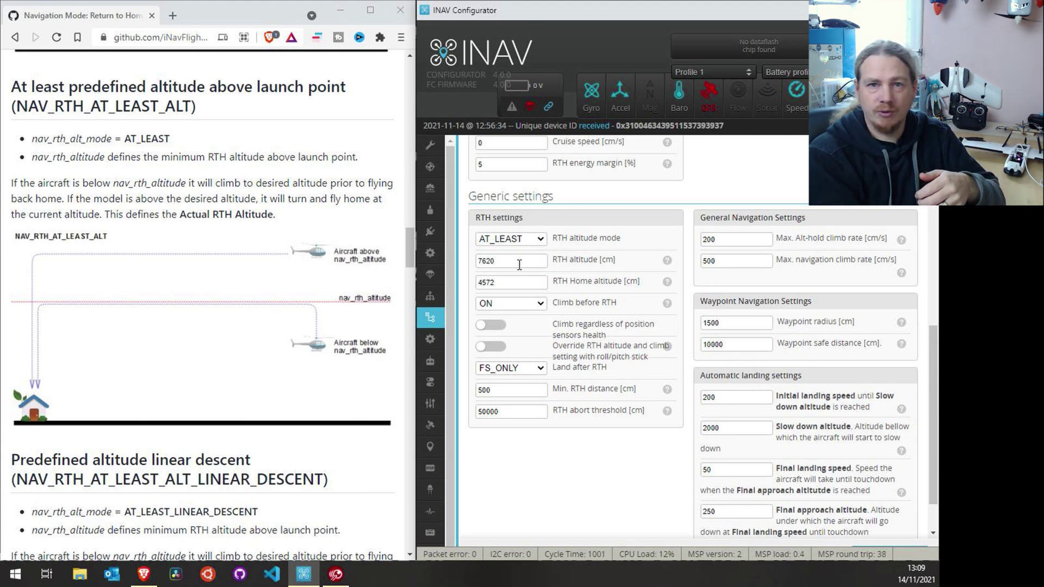
# Set the RTH altitude mode to AT_LEAST_LINEAR_DESCENT and compare the RTH altitude field with the wiki's linear descent section.
pyautogui.click(540, 240)
pyautogui.click(546, 304)
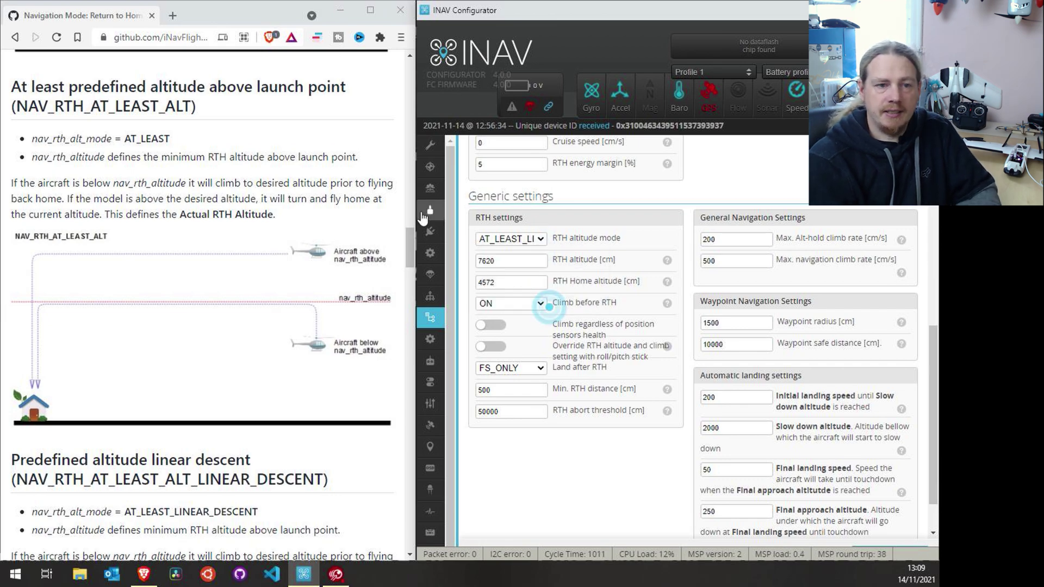
pyautogui.moveTo(410, 247); pyautogui.dragTo(423, 282)
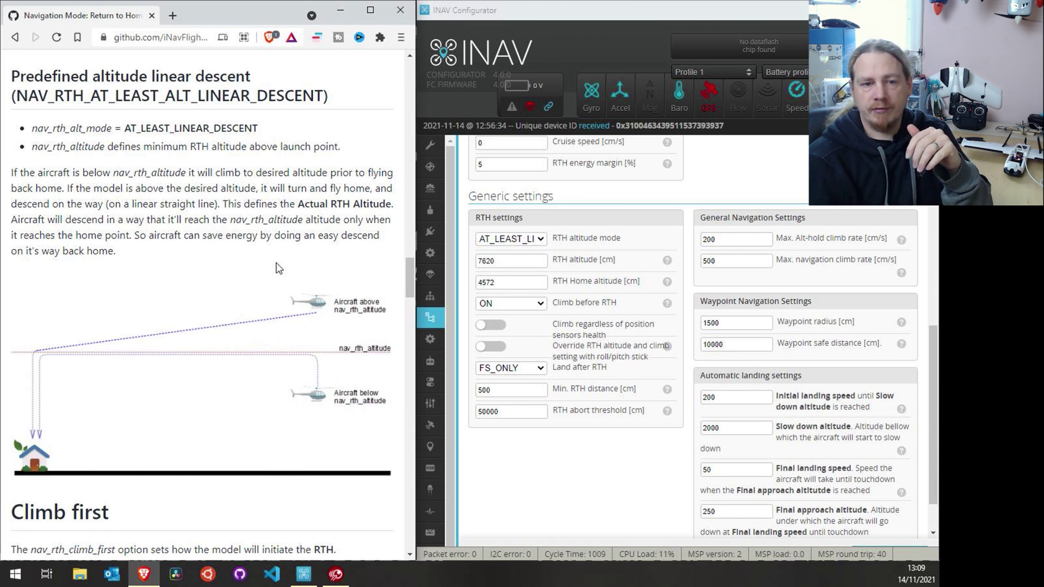
pyautogui.click(512, 266)
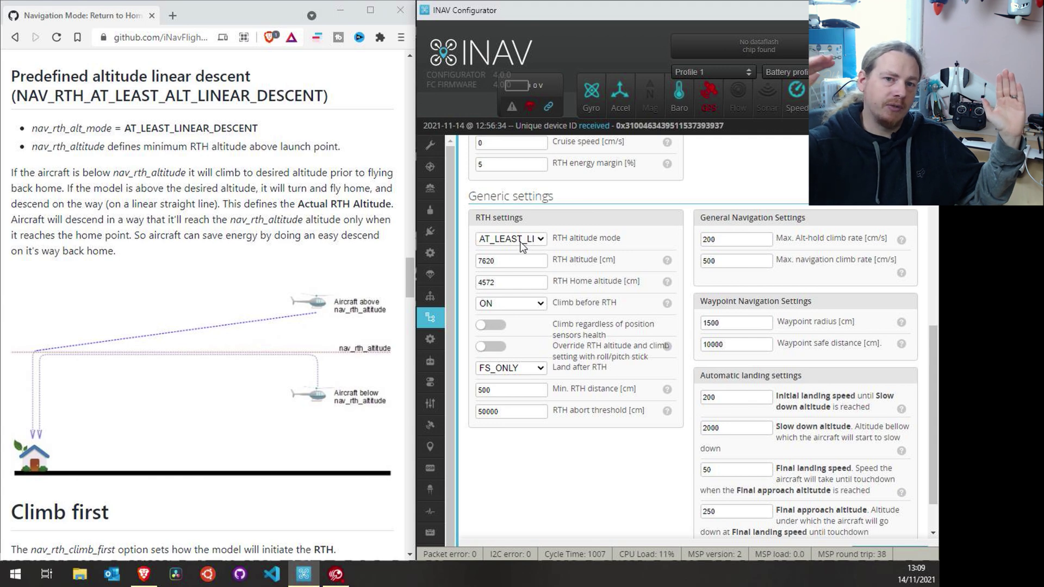
pyautogui.doubleClick(504, 263)
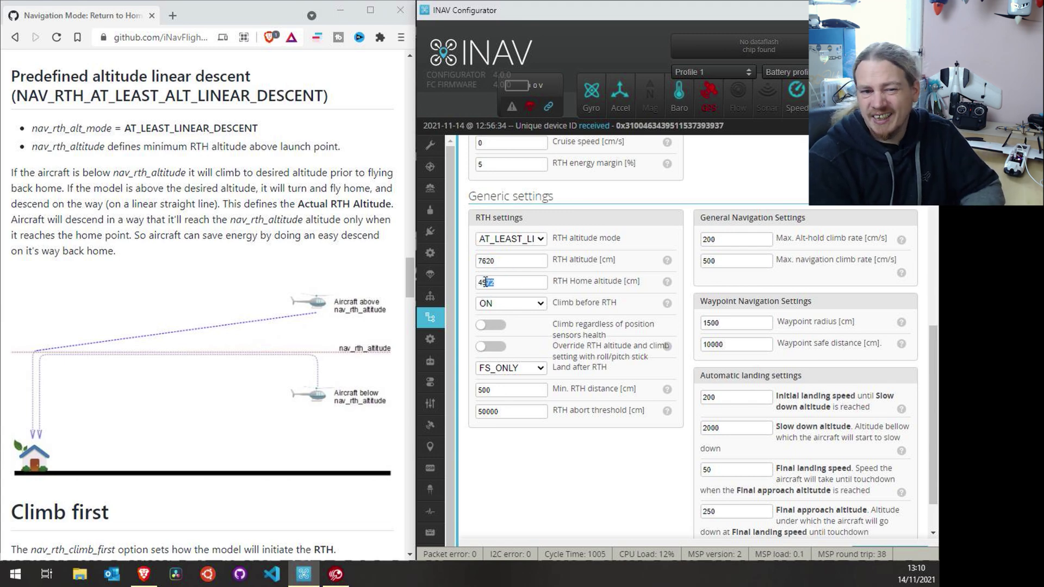
# Examine the RTH Home altitude field and review the wiki's altitude mode diagrams from linear descent back to Predefined altitude.
pyautogui.moveTo(477, 282); pyautogui.dragTo(498, 284)
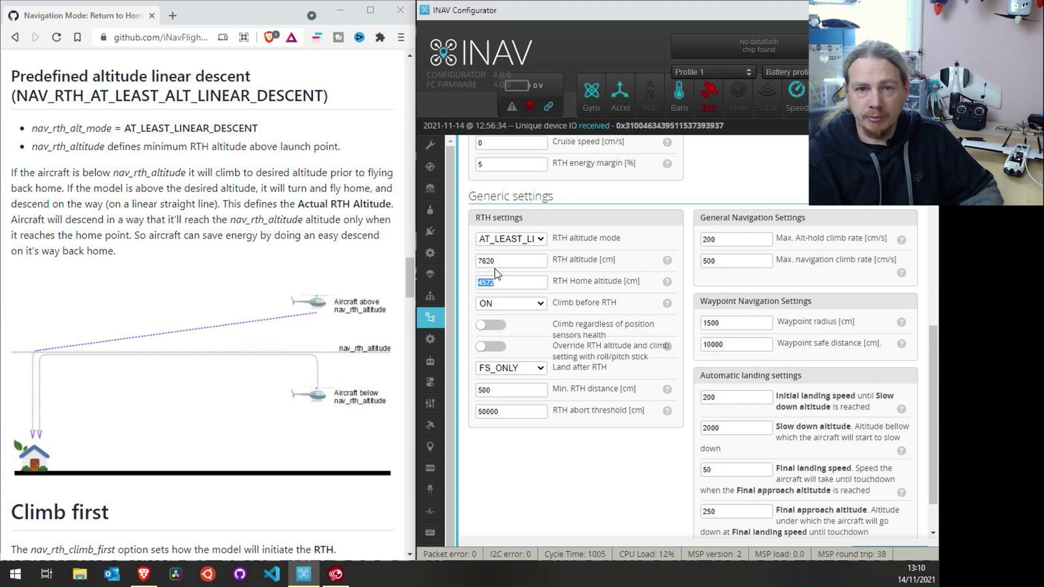
pyautogui.click(410, 293)
pyautogui.scroll(1, 410, 293)
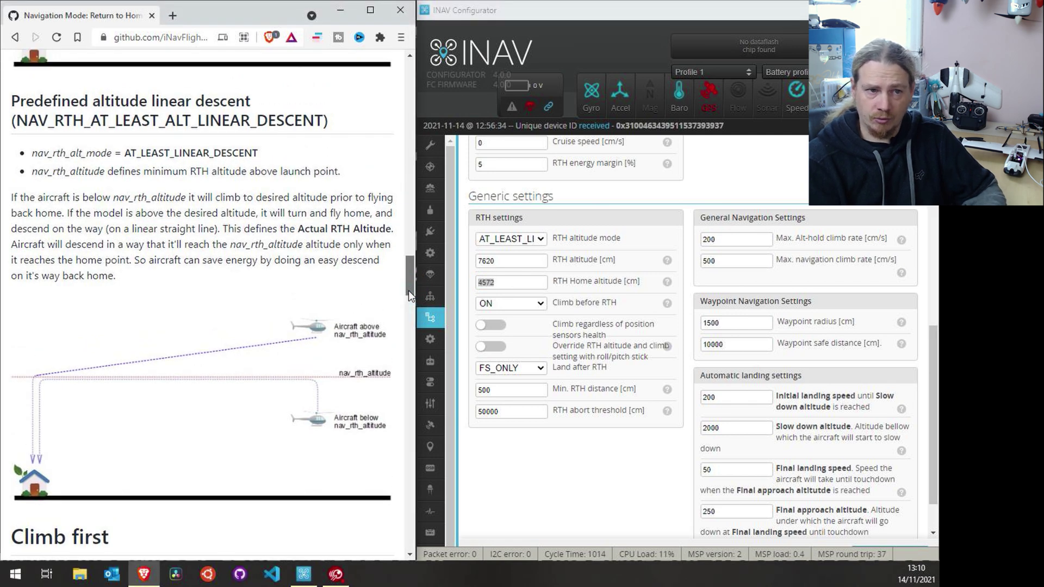
pyautogui.moveTo(409, 291); pyautogui.dragTo(410, 288)
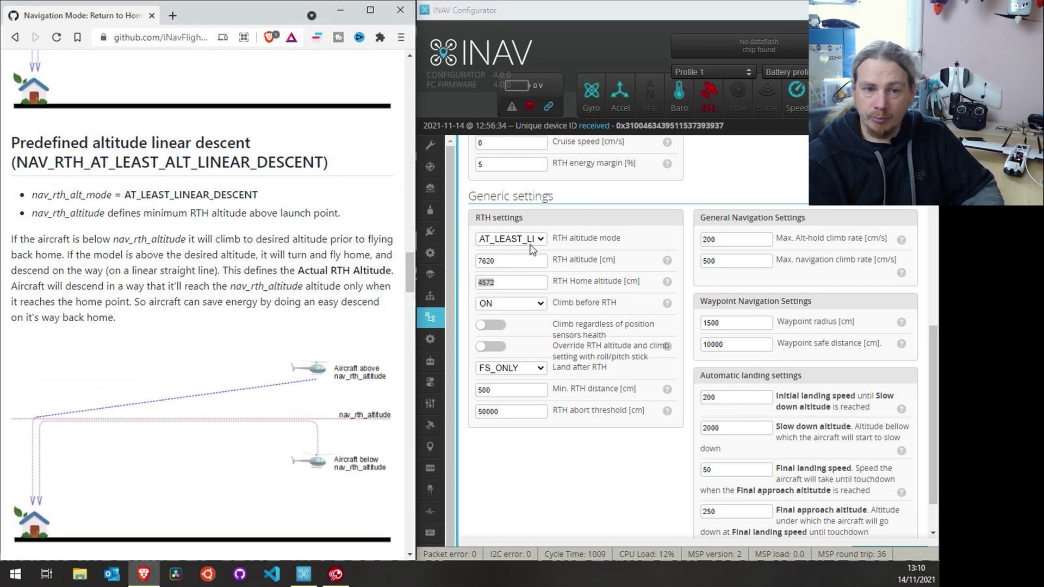
pyautogui.moveTo(414, 280); pyautogui.dragTo(424, 216)
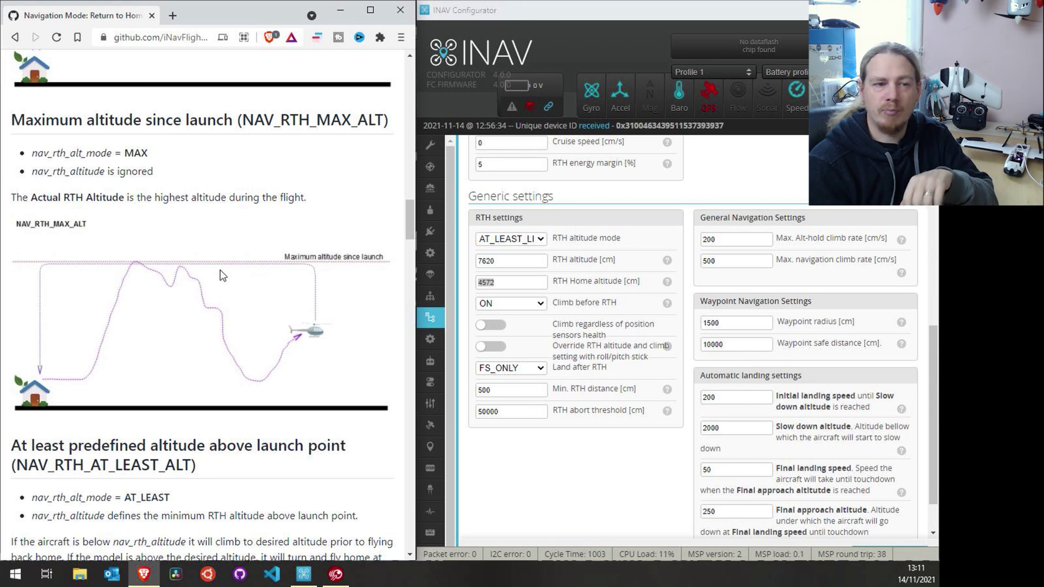
pyautogui.moveTo(412, 234); pyautogui.dragTo(427, 194)
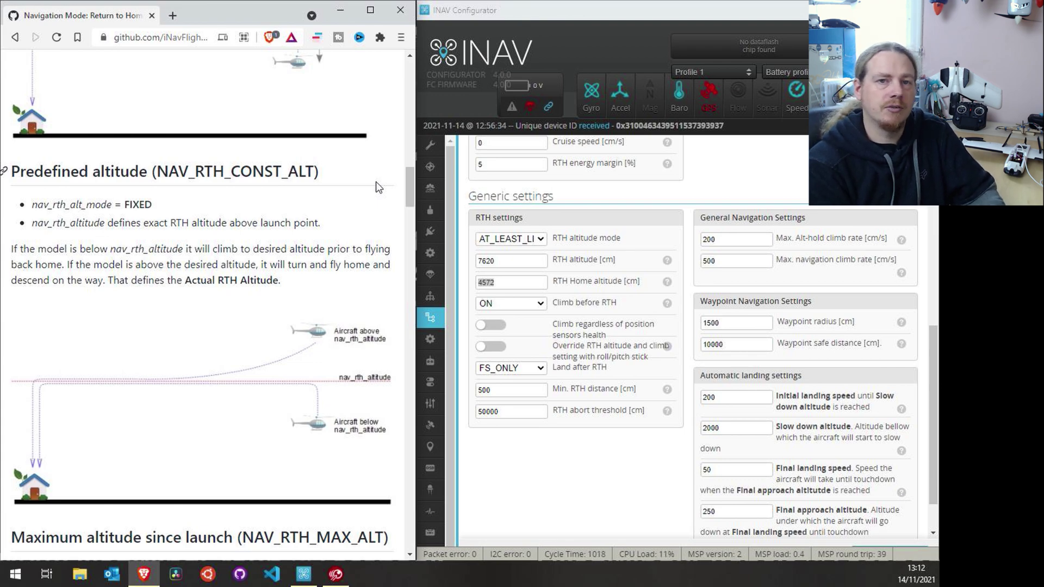
pyautogui.moveTo(410, 189); pyautogui.dragTo(410, 209)
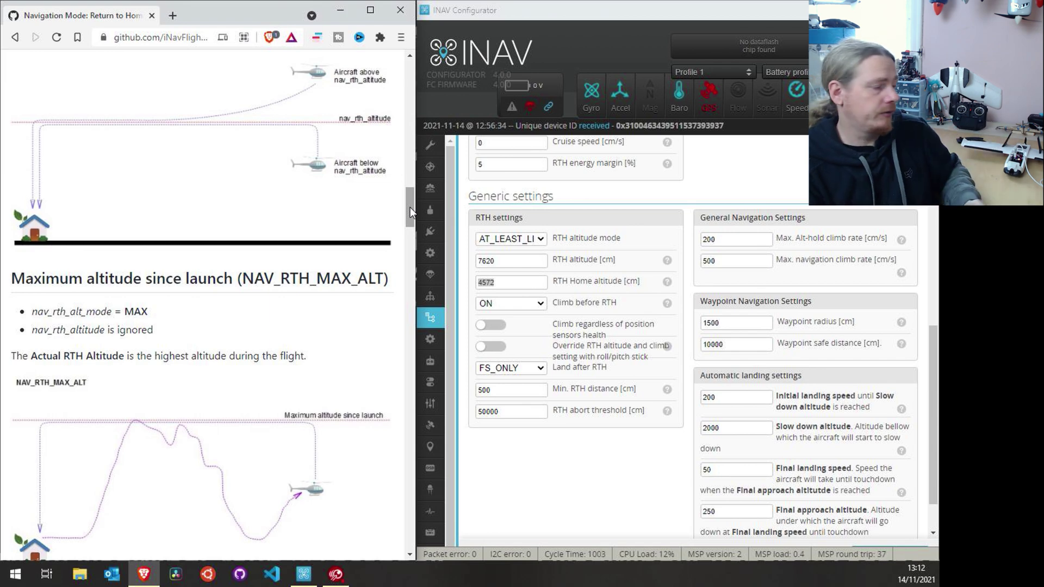
pyautogui.moveTo(411, 207); pyautogui.dragTo(410, 200)
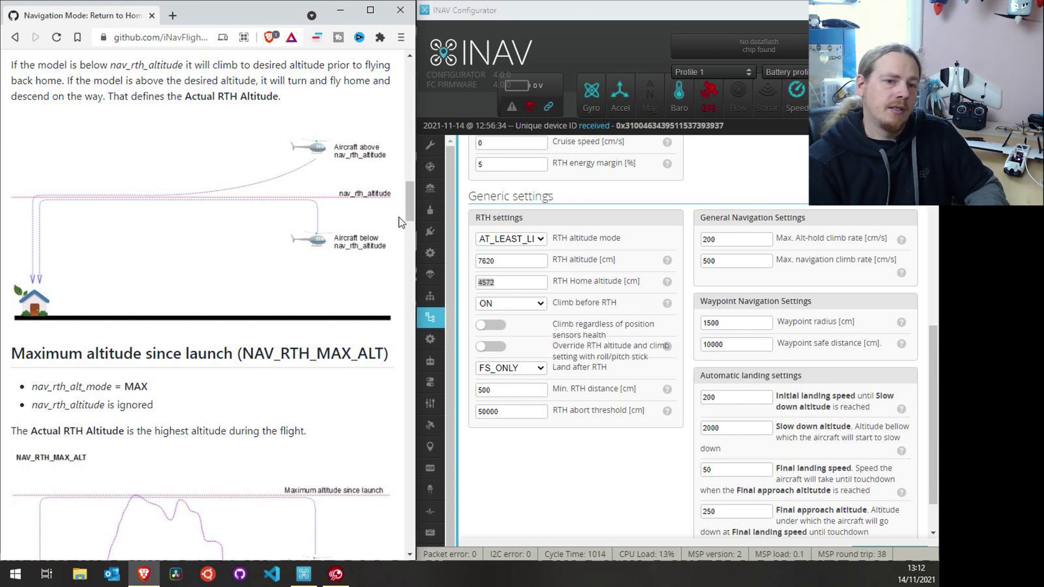
pyautogui.scroll(-1, 410, 209)
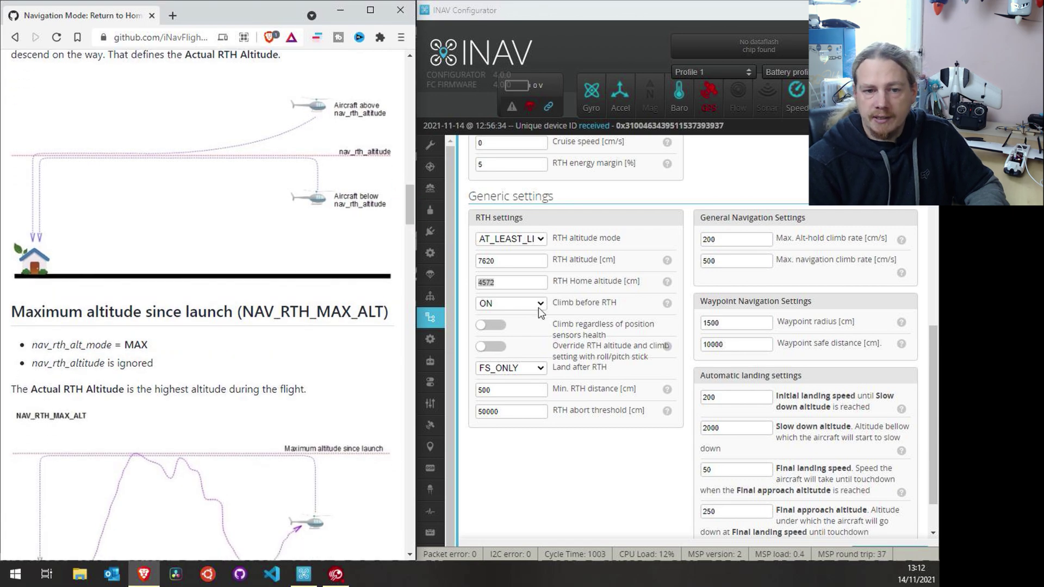
# Set Climb before RTH to OFF and compare the RTH altitude field with the wiki's Climb first with Fixed Wing section.
pyautogui.moveTo(410, 212); pyautogui.dragTo(425, 328)
pyautogui.click(410, 305)
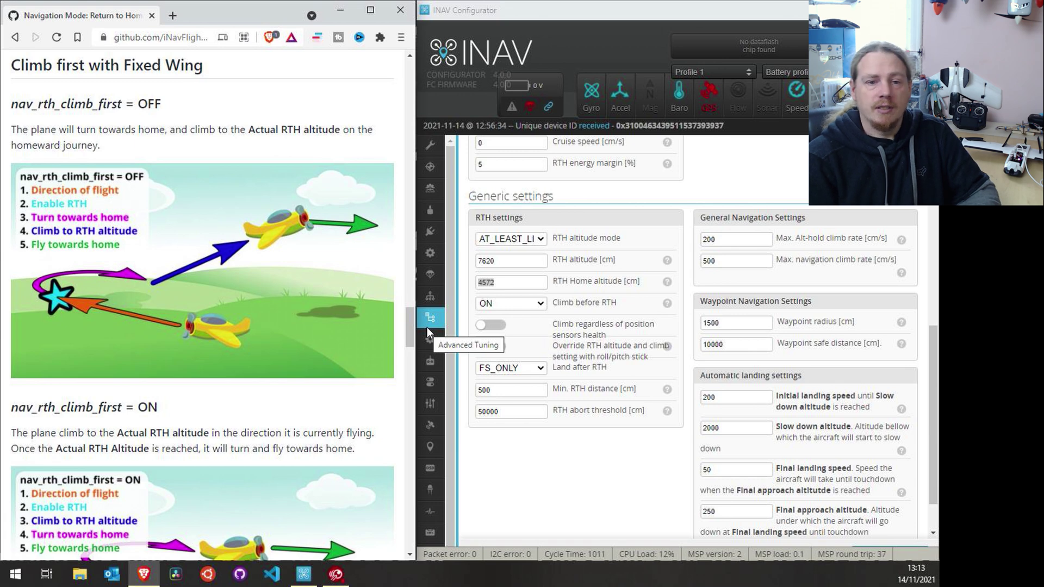
pyautogui.click(541, 306)
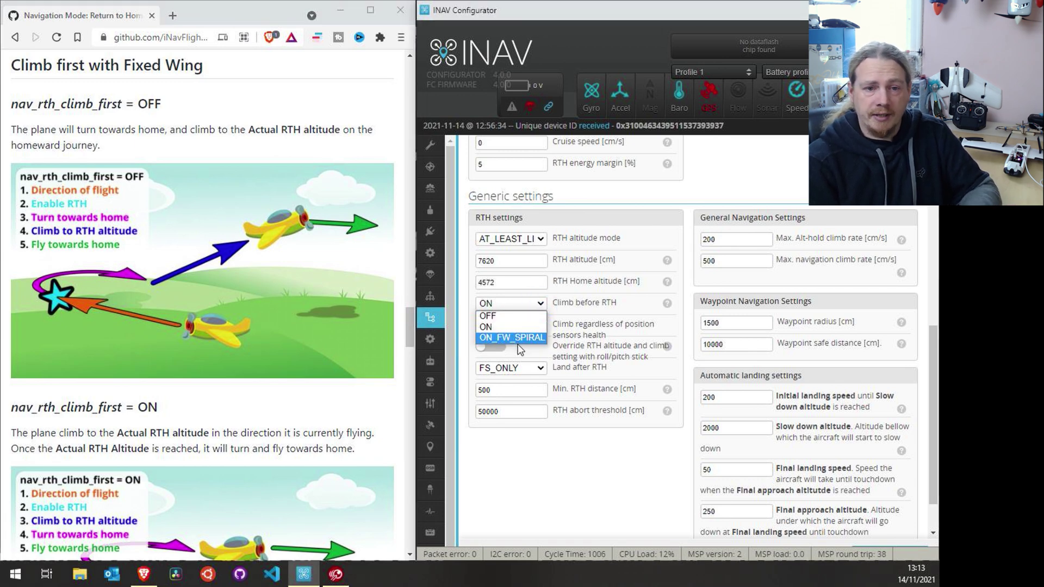
pyautogui.click(521, 318)
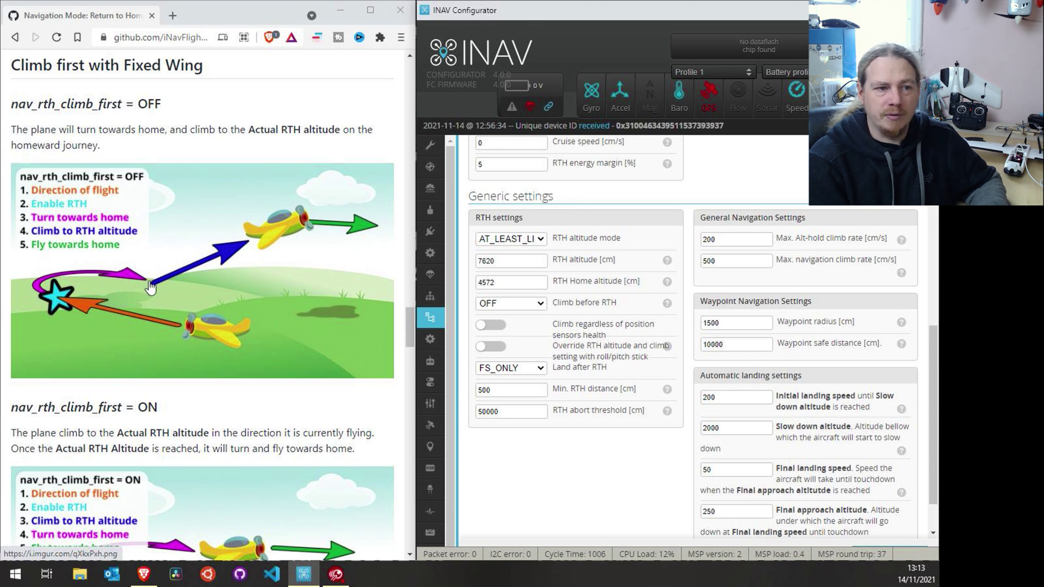
pyautogui.moveTo(517, 261); pyautogui.dragTo(461, 262)
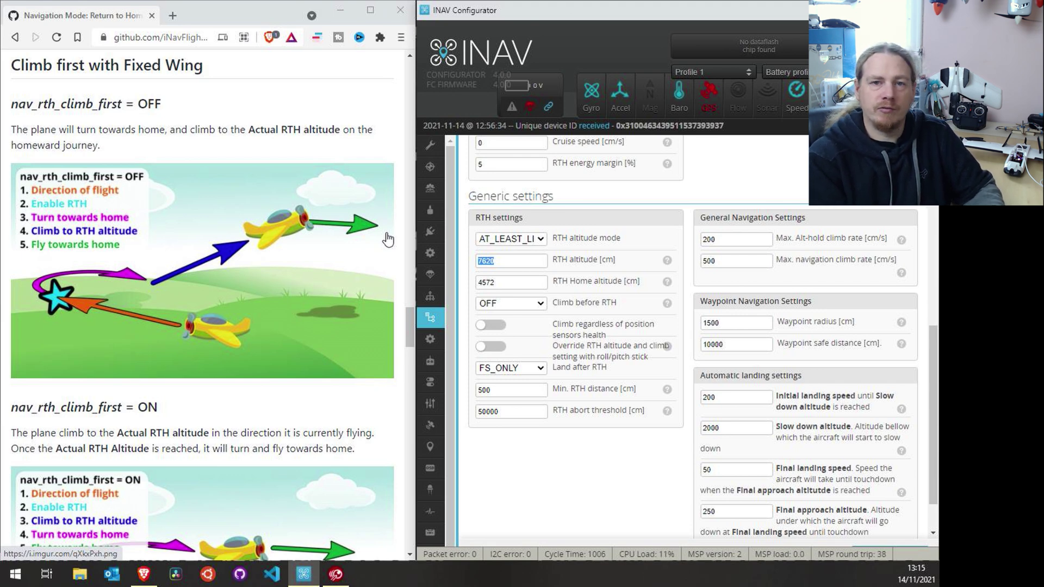
# Set Climb before RTH to ON and show the wiki's nav_rth_climb_first = ON diagram beside it.
pyautogui.click(521, 304)
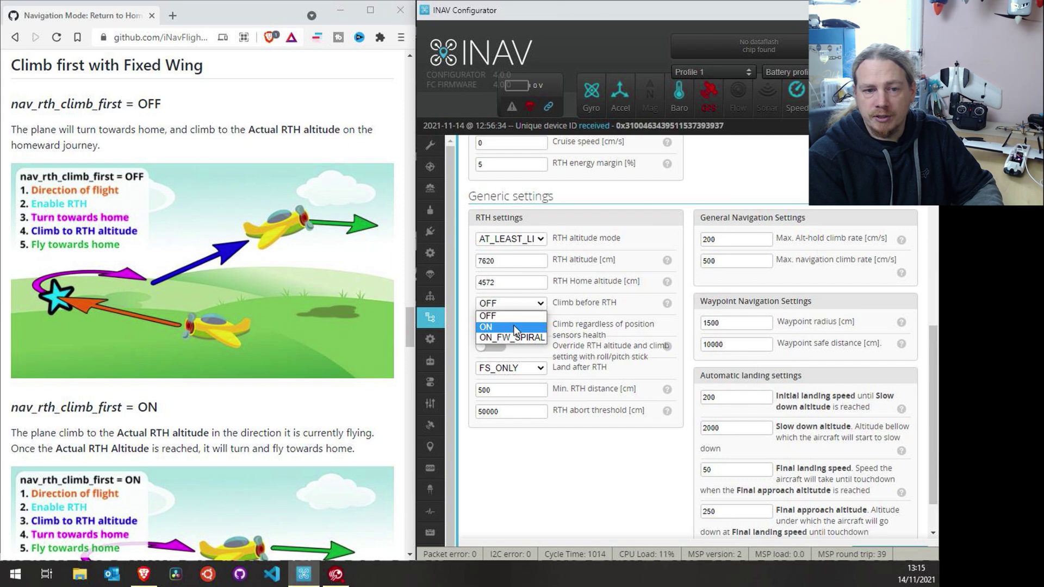
pyautogui.click(513, 325)
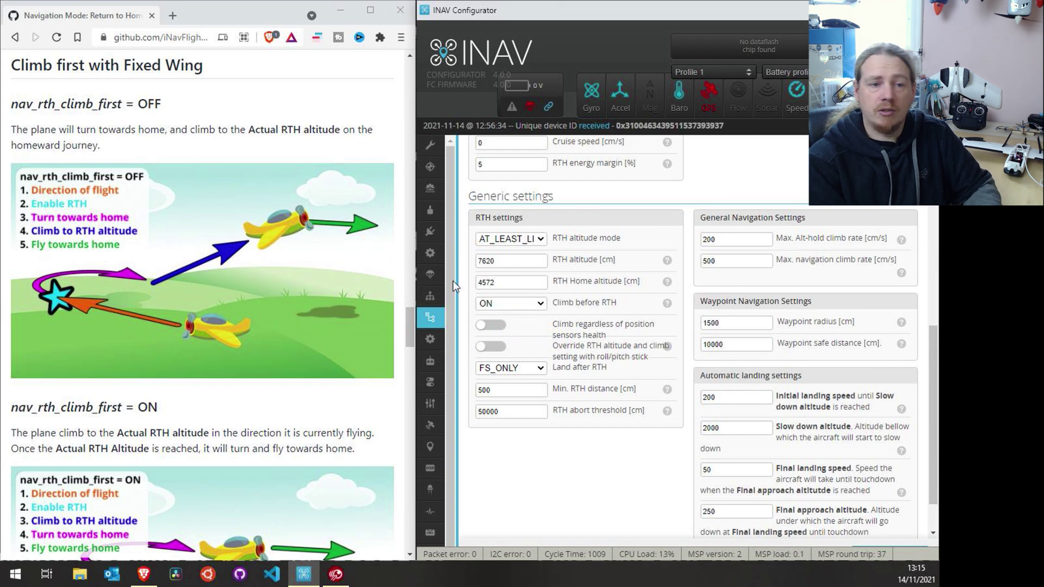
pyautogui.click(409, 329)
pyautogui.moveTo(409, 328); pyautogui.dragTo(418, 340)
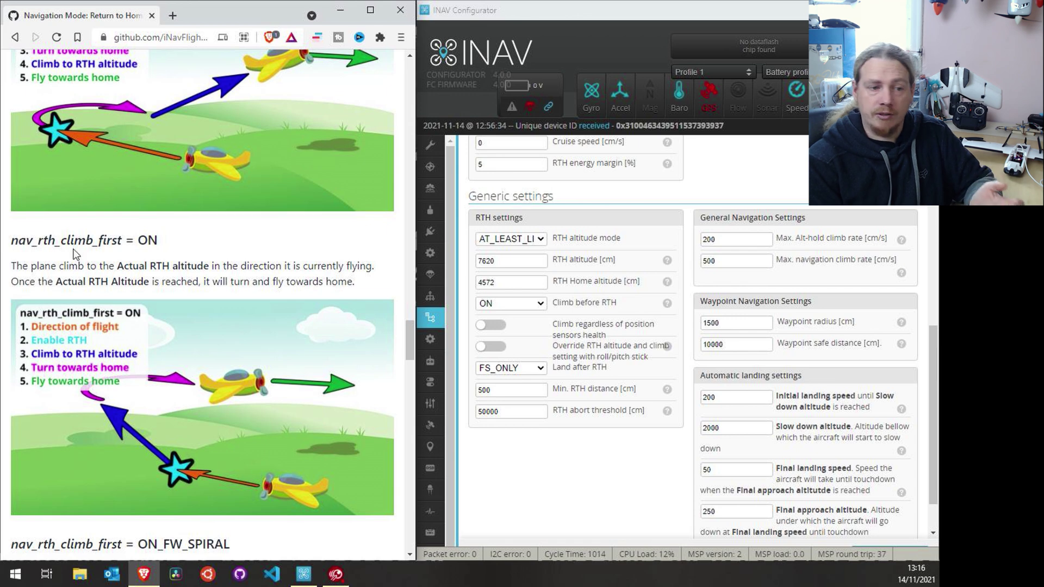
pyautogui.click(519, 334)
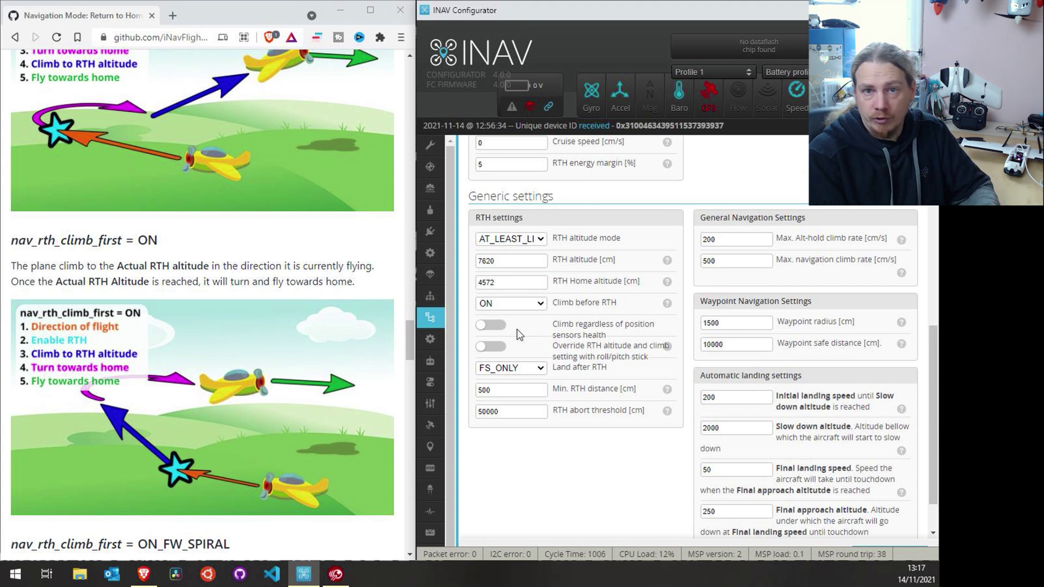
# Set Climb before RTH to ON_FW_SPIRAL and compare the wiki's spiral climb diagram with the one for ON.
pyautogui.click(512, 304)
pyautogui.click(514, 337)
pyautogui.click(409, 335)
pyautogui.scroll(-6, 163, 296)
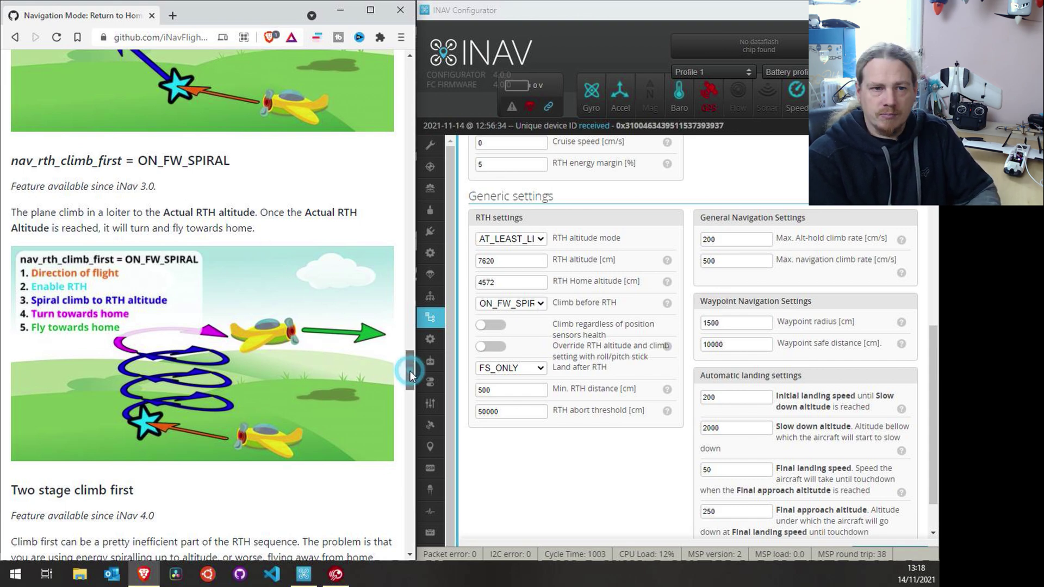
pyautogui.moveTo(410, 371); pyautogui.dragTo(411, 355)
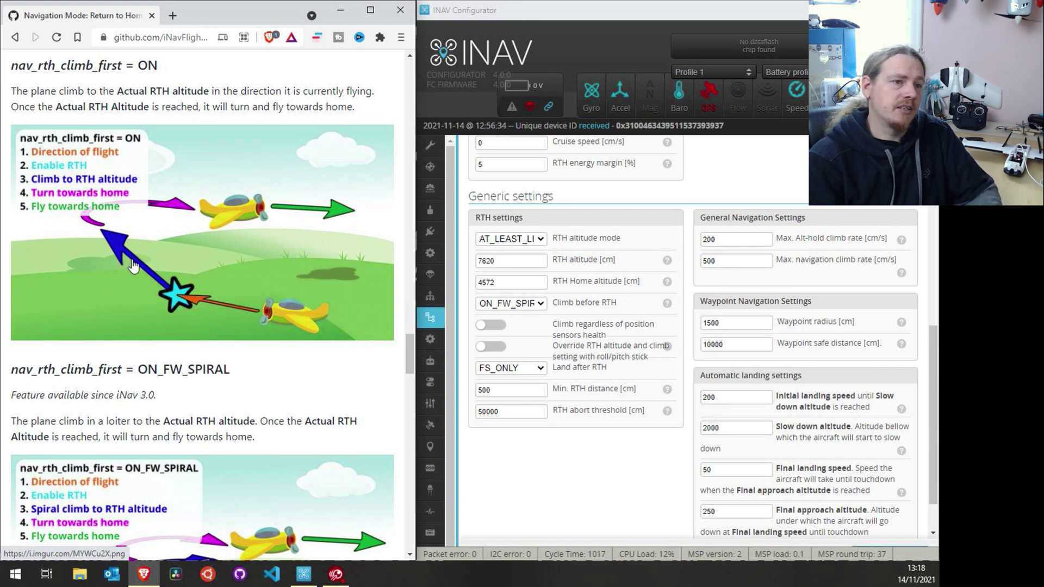
# Read the wiki's Two stage climb first section, highlighting nav_rth_climb_first_stage_altitude and nav_rth_climb_first_stage_mode.
pyautogui.moveTo(412, 358); pyautogui.dragTo(428, 405)
pyautogui.moveTo(31, 247); pyautogui.dragTo(191, 251)
pyautogui.moveTo(31, 281); pyautogui.dragTo(182, 285)
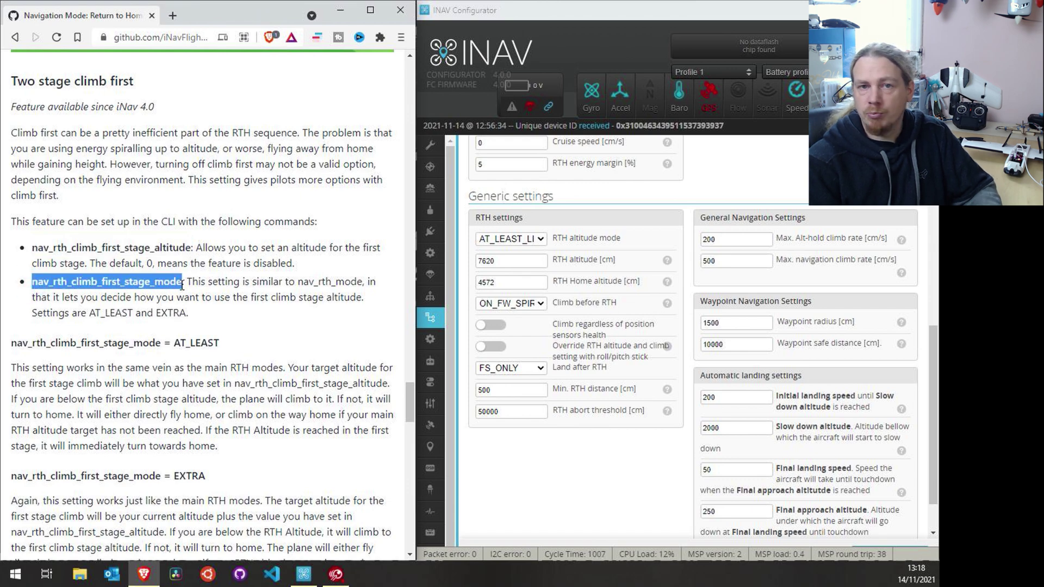
# Compare the configurator's RTH altitude setting with the wiki's nav_rth_climb_first_stage_altitude entry, highlighting both.
pyautogui.click(517, 262)
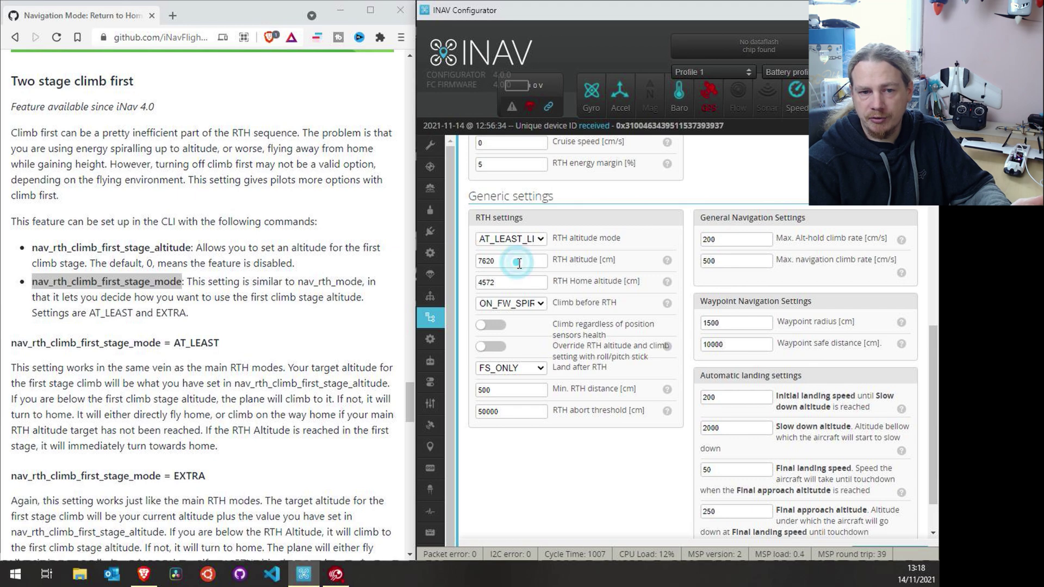
pyautogui.moveTo(519, 264); pyautogui.dragTo(471, 266)
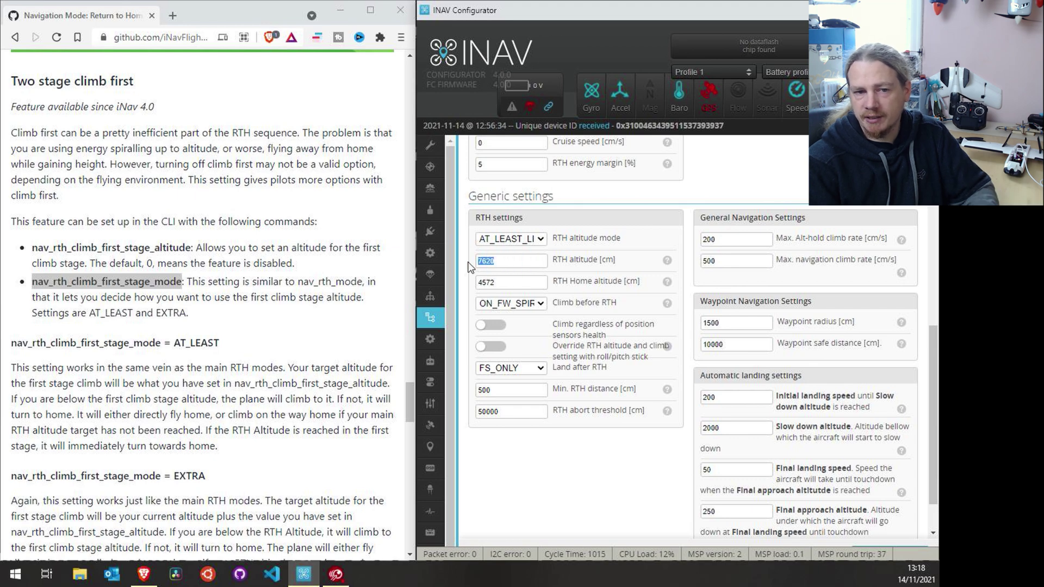
pyautogui.click(514, 261)
pyautogui.moveTo(513, 262); pyautogui.dragTo(469, 262)
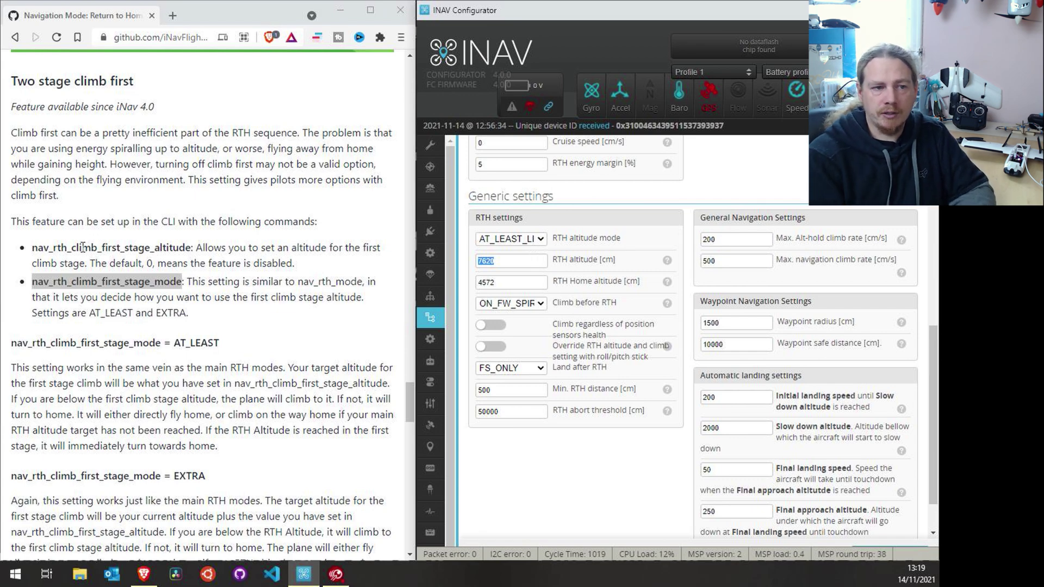
pyautogui.moveTo(31, 253); pyautogui.dragTo(192, 244)
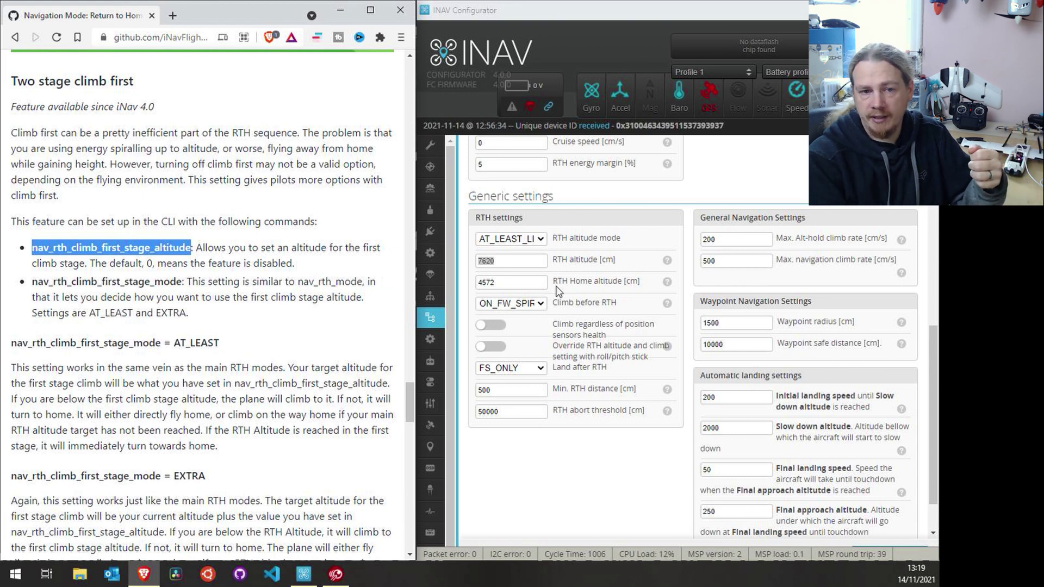
pyautogui.click(506, 261)
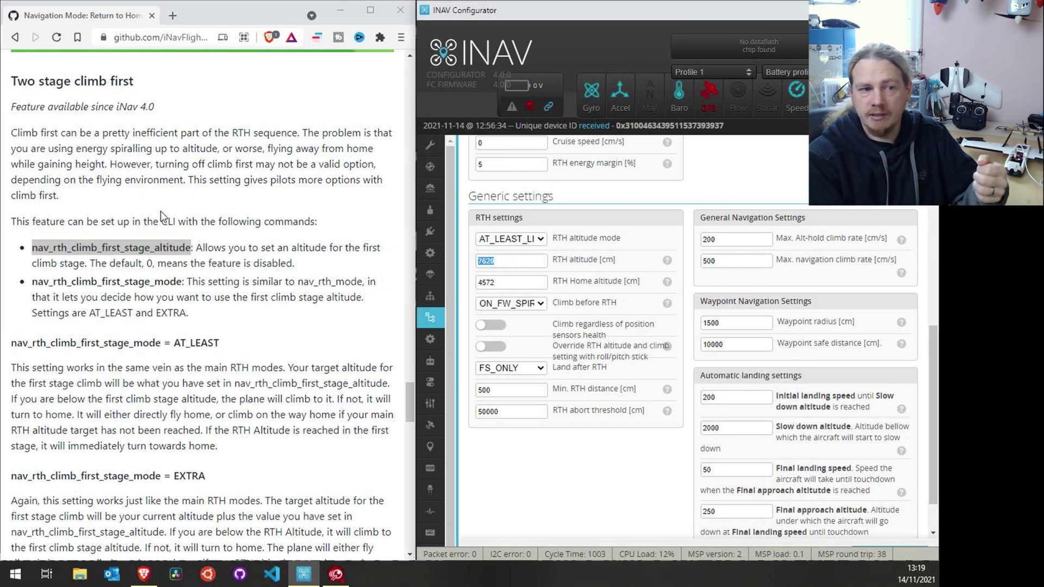
pyautogui.hotkey('alt', 'Tab')
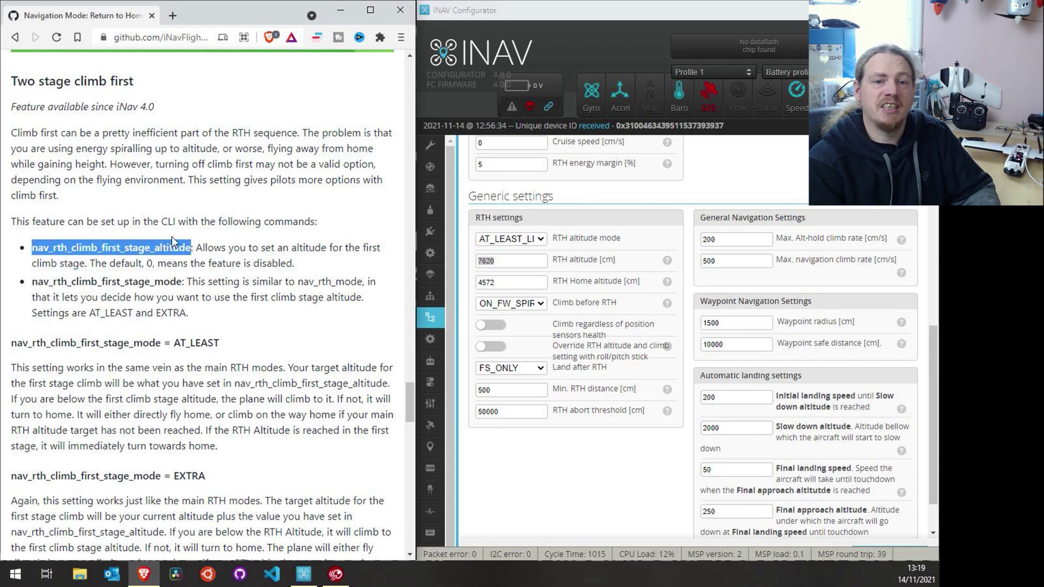
# Review the wiki's two first-stage climb commands, highlighting part of nav_rth_climb_first_stage_mode and examining its AT_LEAST and EXTRA options.
pyautogui.scroll(-1, 133, 252)
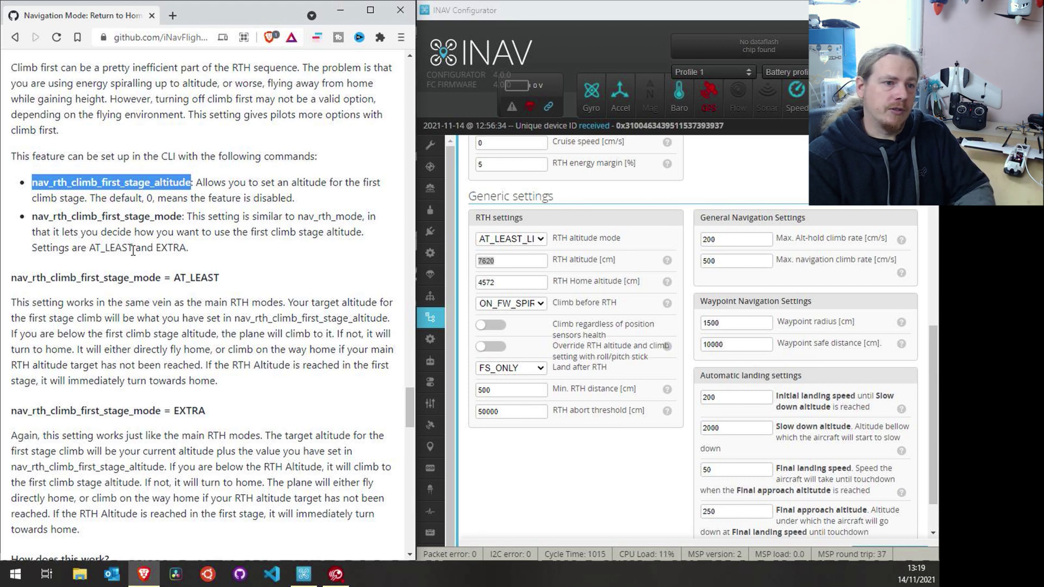
pyautogui.click(175, 243)
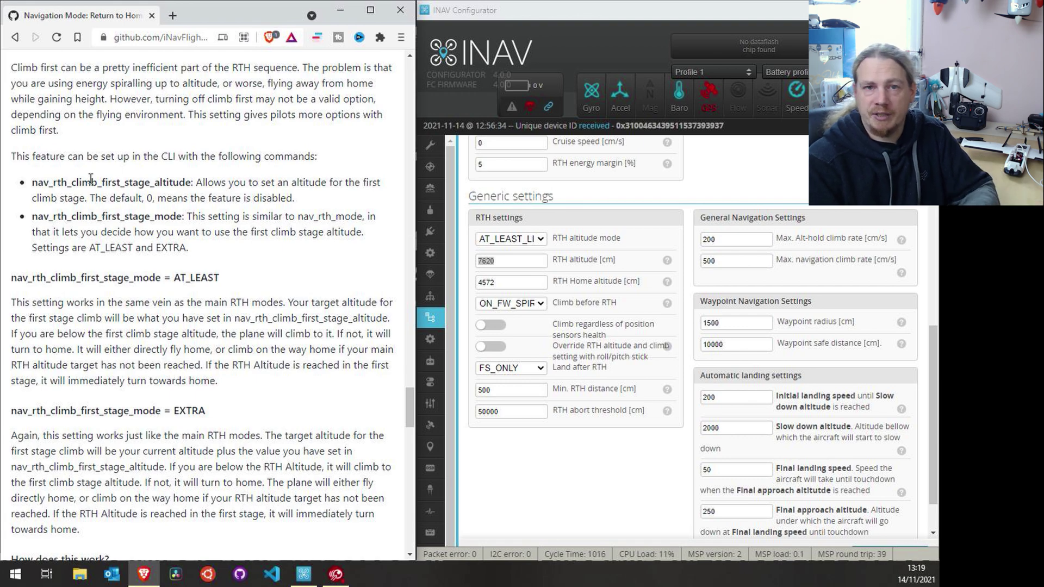
pyautogui.click(158, 183)
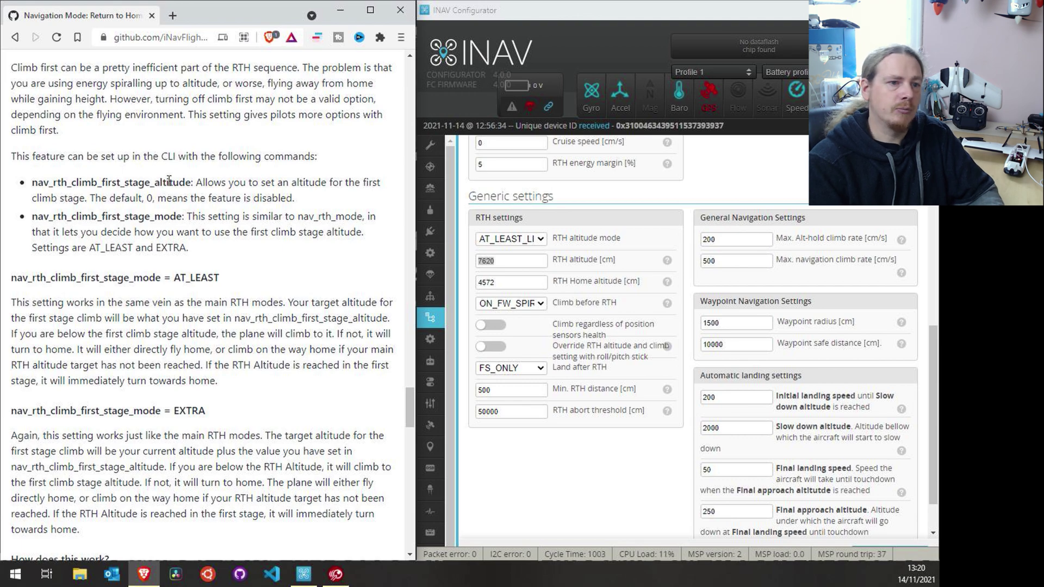
pyautogui.click(125, 219)
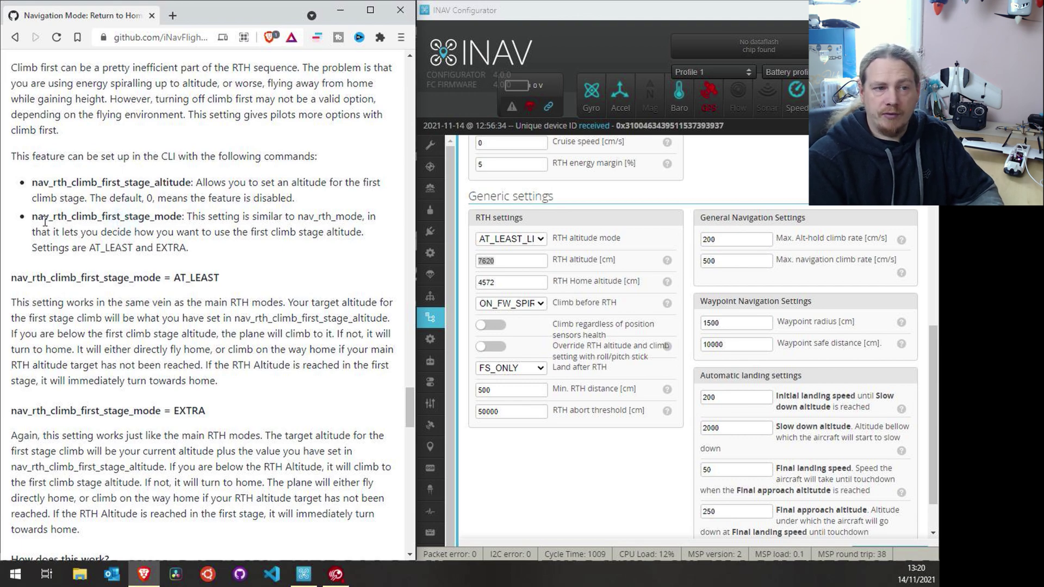
pyautogui.click(87, 217)
pyautogui.moveTo(93, 217); pyautogui.dragTo(155, 217)
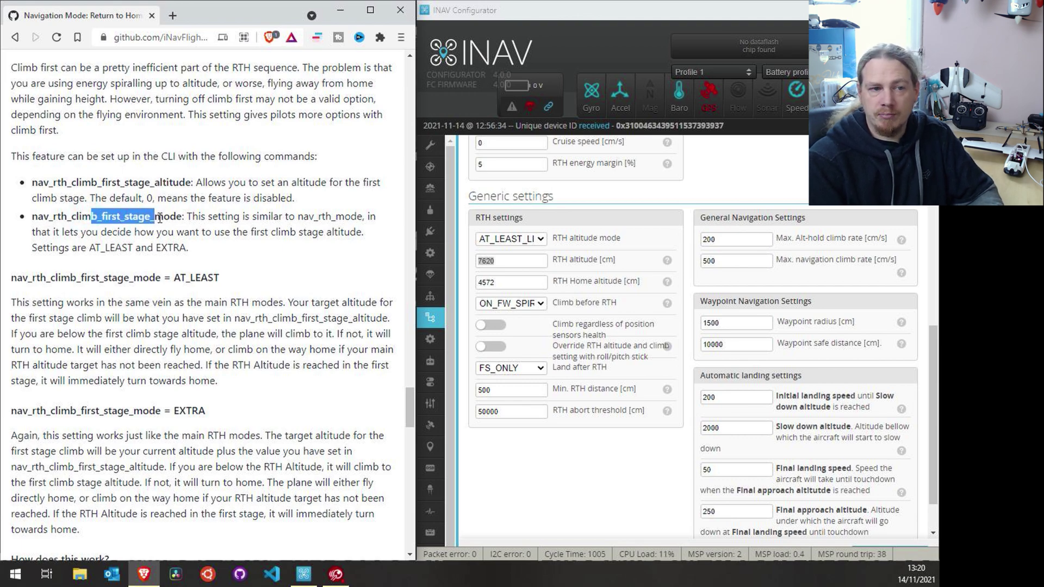
pyautogui.click(110, 244)
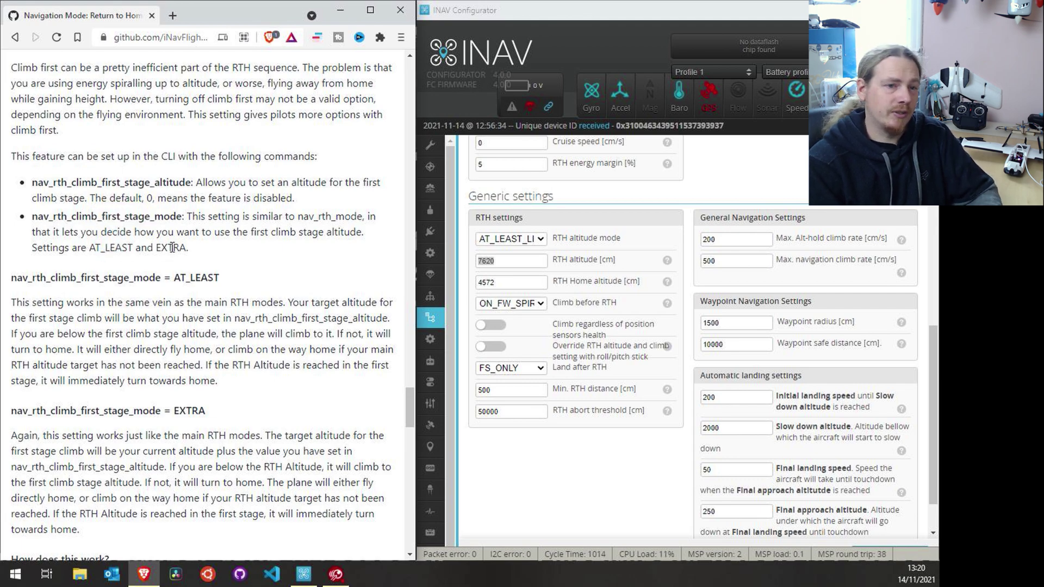
# Highlight the wiki's nav_rth_climb_first_stage_altitude command and AT_LEAST option, and relate them to the RTH altitude field.
pyautogui.moveTo(413, 405)
pyautogui.mouseDown()
pyautogui.moveTo(415, 163)
pyautogui.moveTo(404, 407)
pyautogui.moveTo(404, 393)
pyautogui.mouseUp()
pyautogui.moveTo(83, 266); pyautogui.dragTo(172, 270)
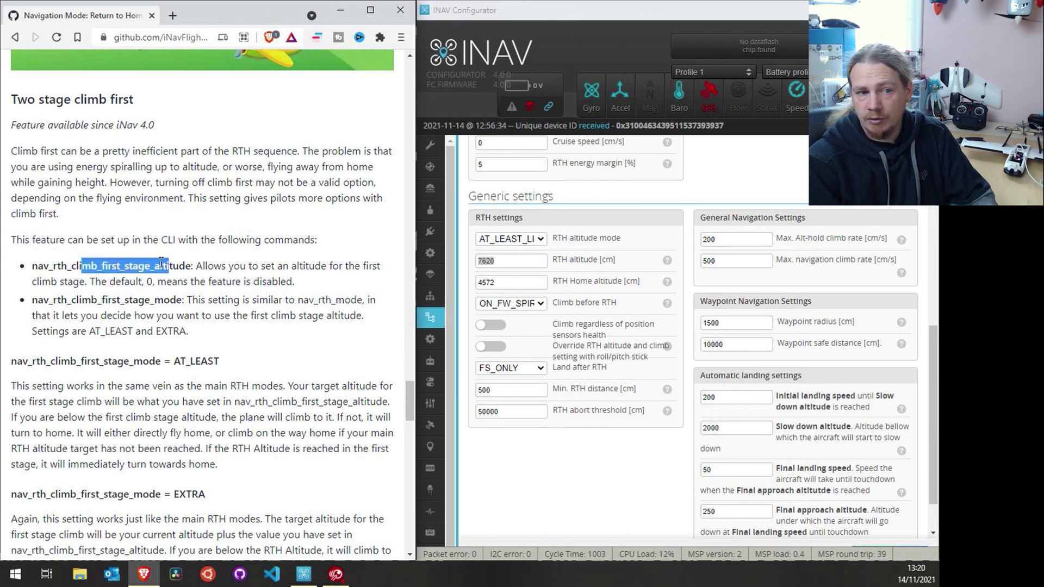
pyautogui.moveTo(90, 332); pyautogui.dragTo(135, 331)
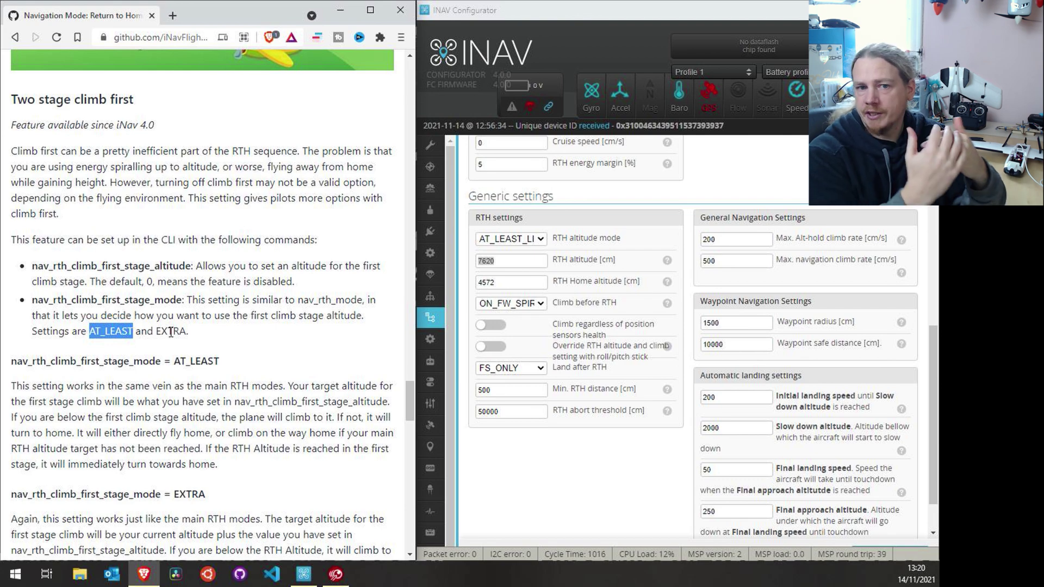
pyautogui.moveTo(109, 266); pyautogui.dragTo(156, 266)
pyautogui.click(157, 266)
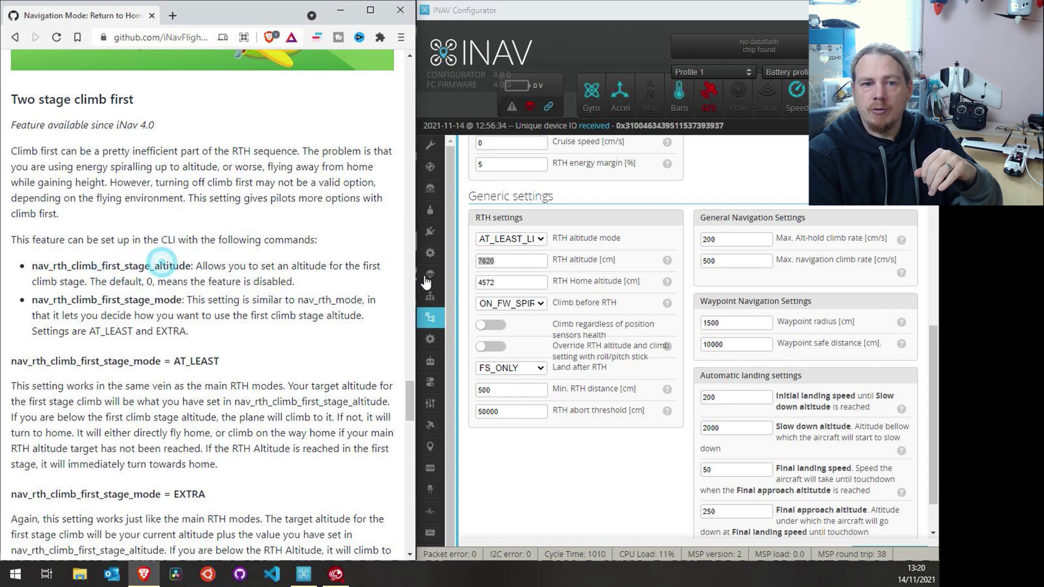
pyautogui.click(511, 264)
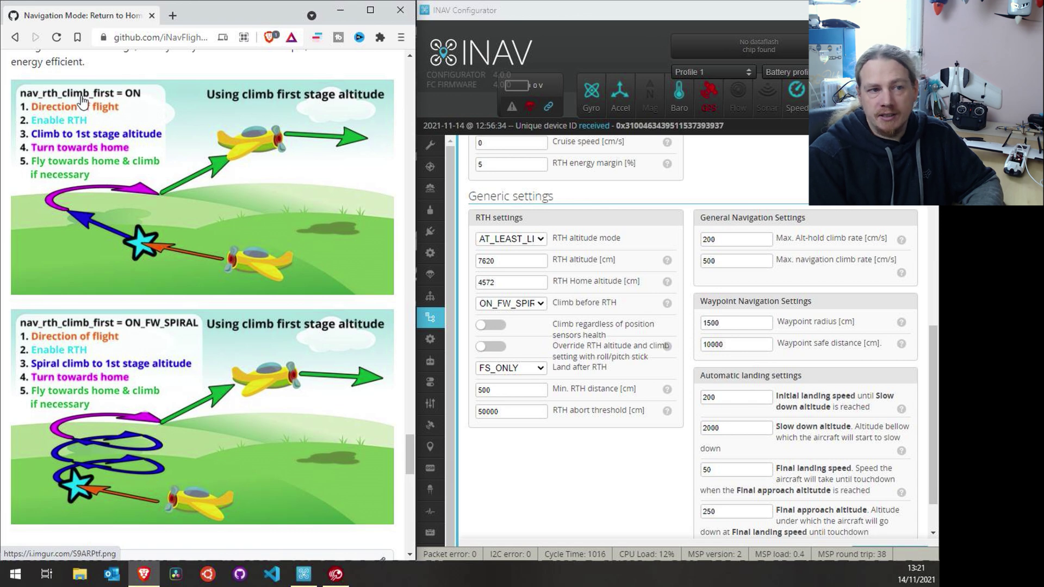
# Switch Climb before RTH to ON and back to ON_FW_SPIRAL, comparing each with its first stage altitude diagram in the wiki.
pyautogui.click(523, 302)
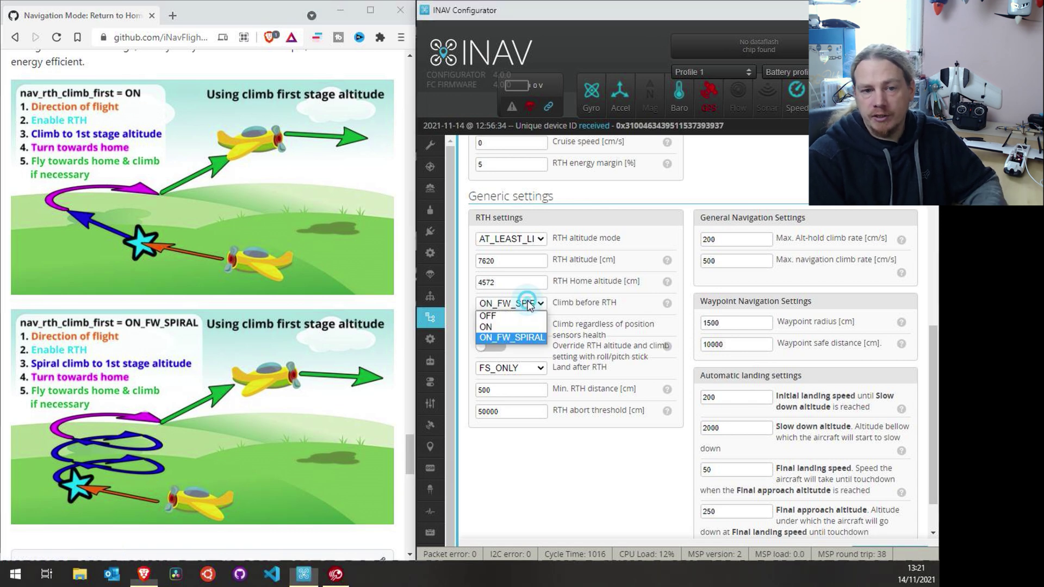
pyautogui.click(505, 325)
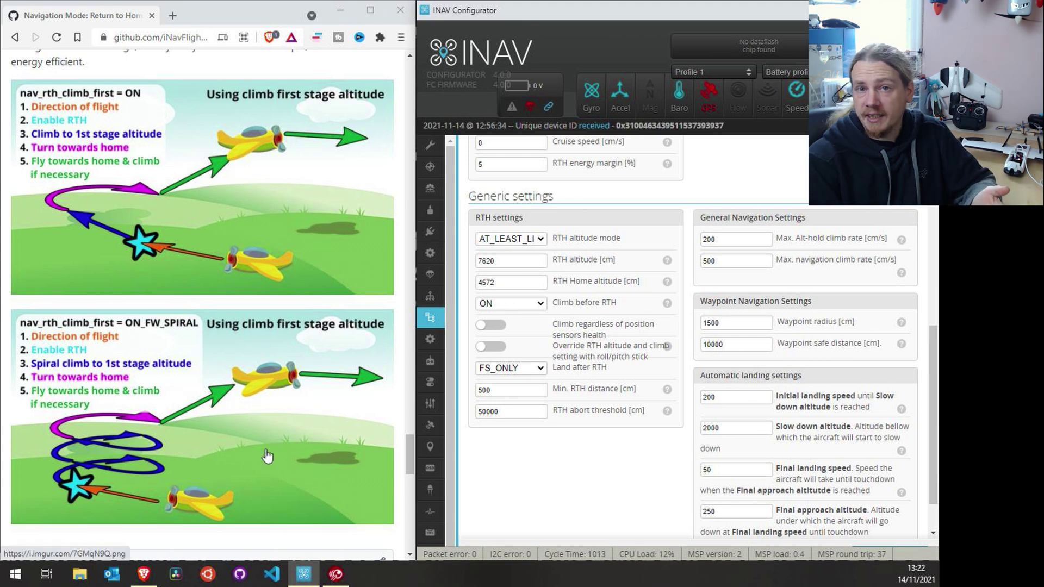
pyautogui.click(538, 303)
pyautogui.click(523, 335)
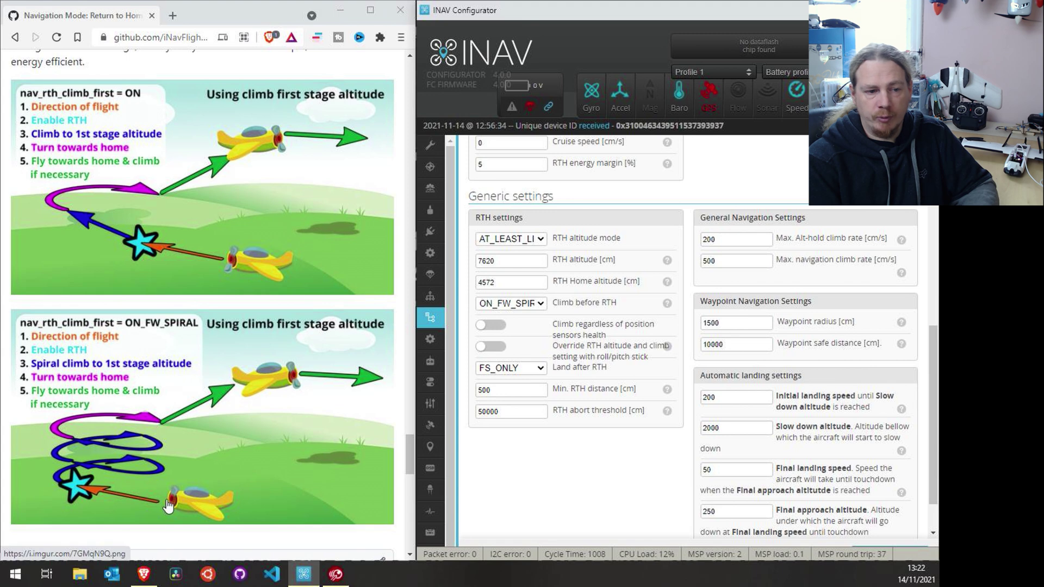